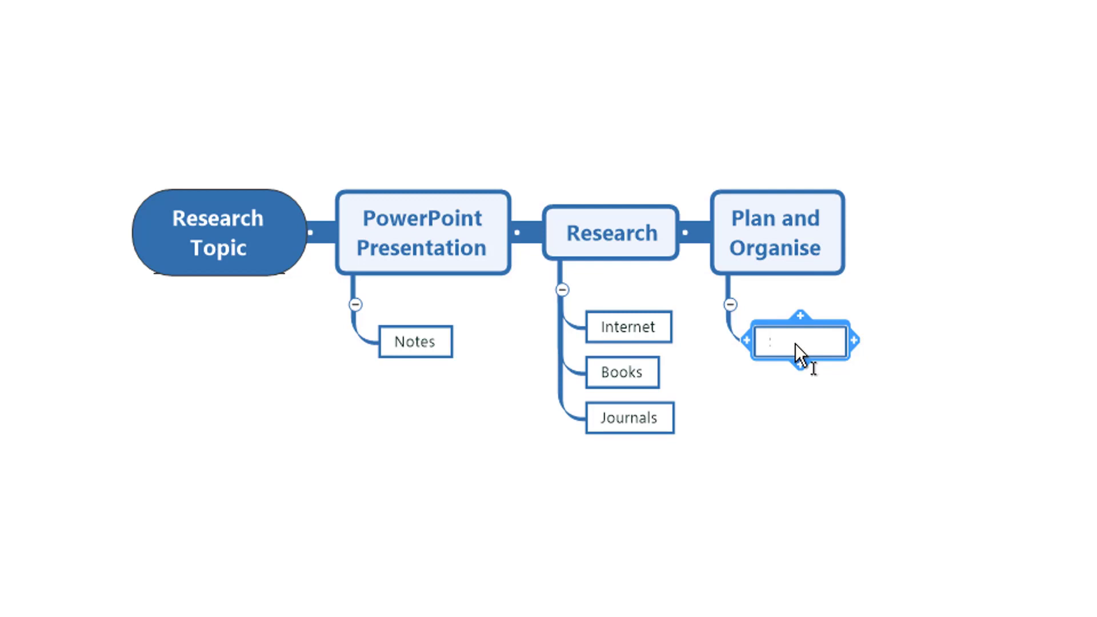
# Step: Select the Notes topic under PowerPoint Presentation
pyautogui.click(415, 351)
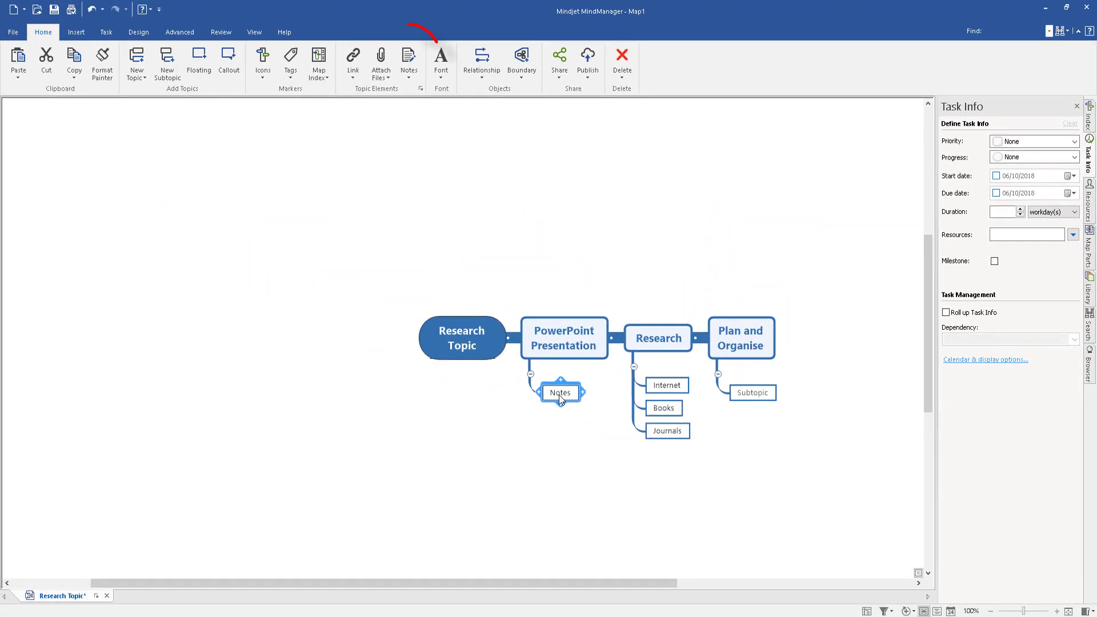
# Step: Attach the note 'My notes for my presentation' to the Notes topic and close the notes pane
pyautogui.click(409, 60)
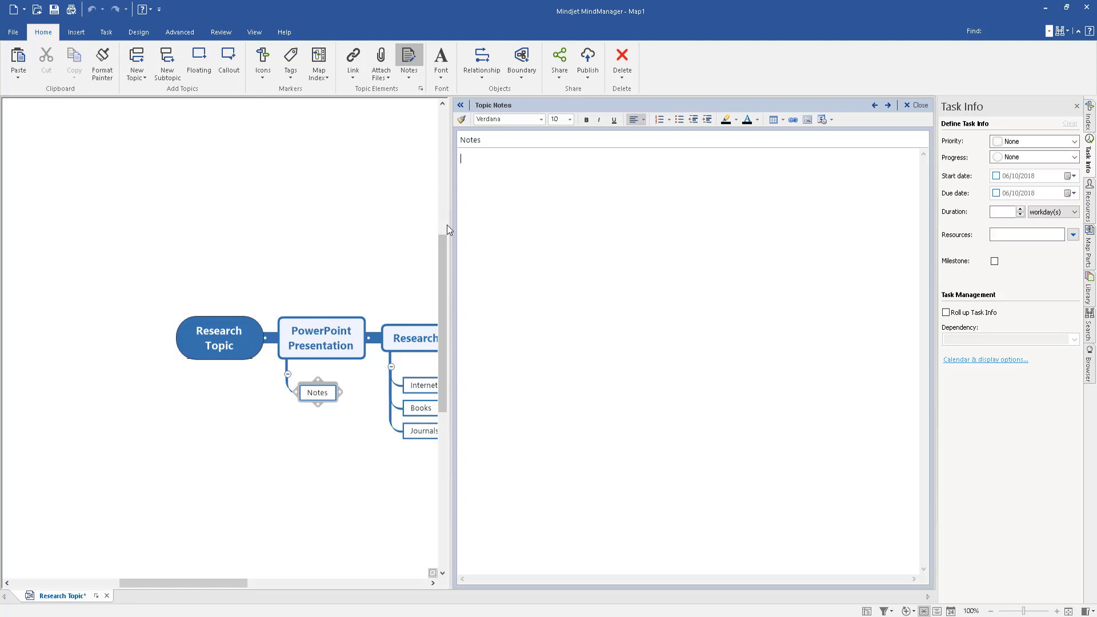
pyautogui.moveTo(454, 228); pyautogui.dragTo(805, 251)
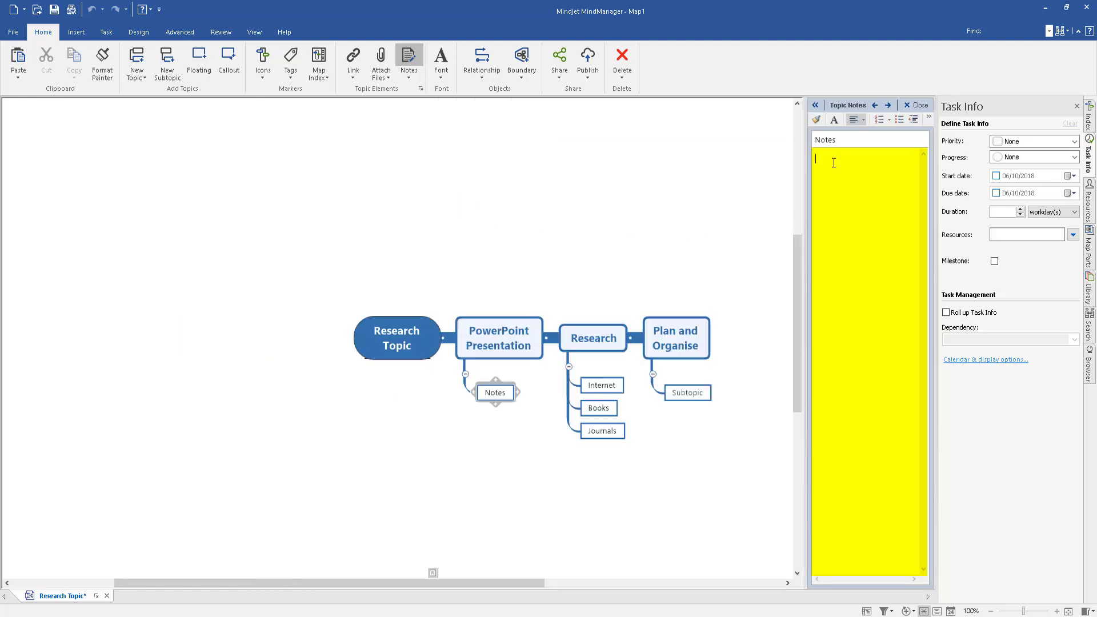
pyautogui.write('My notes for my presentation')
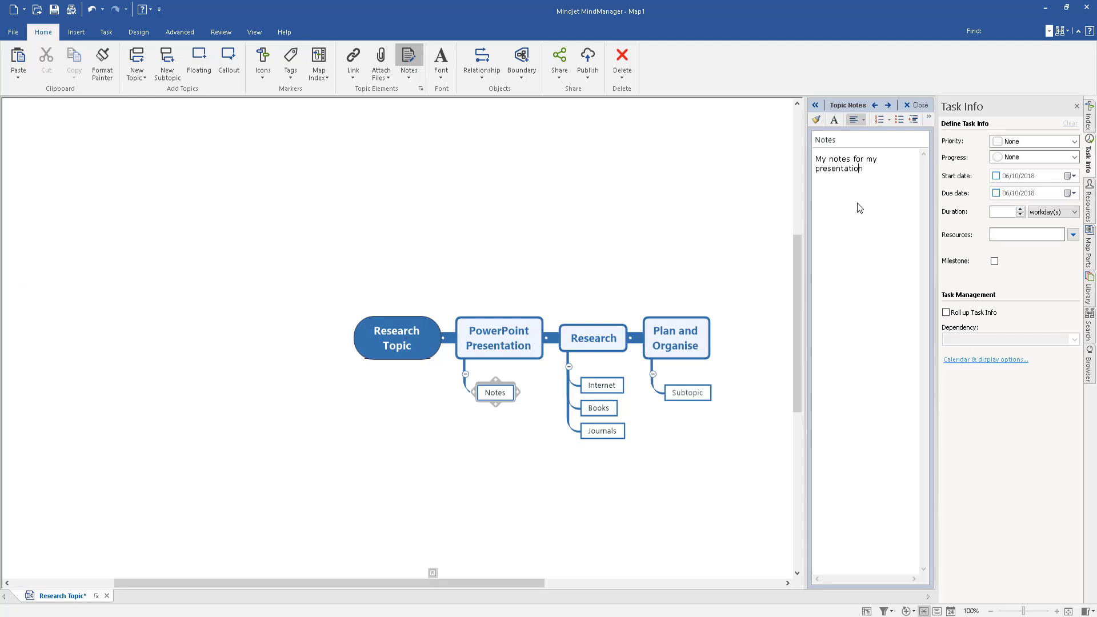
pyautogui.click(916, 105)
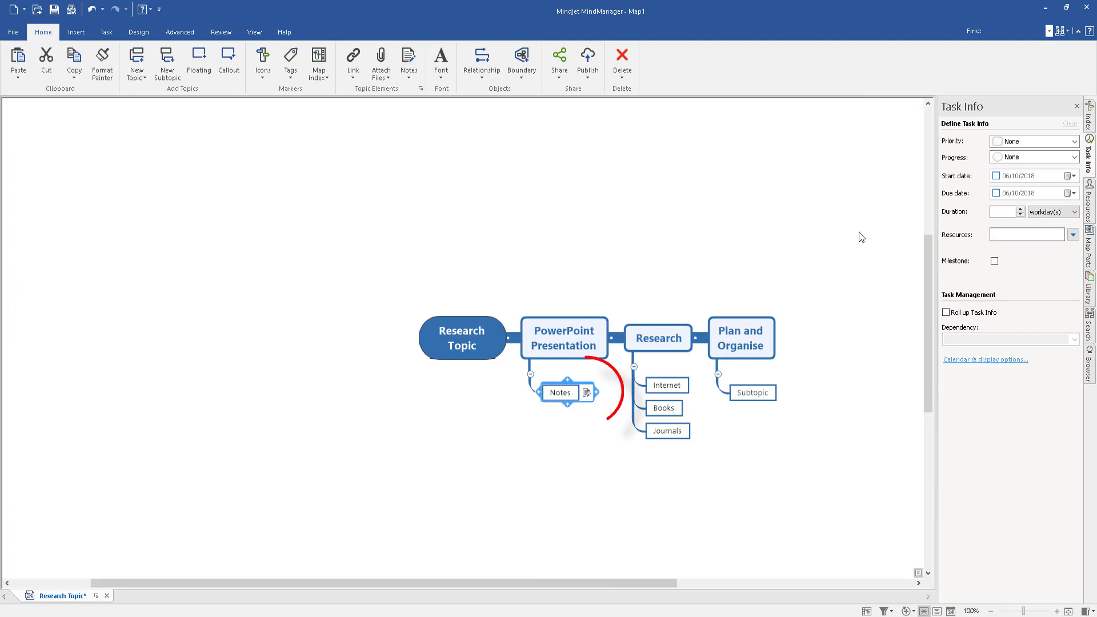
pyautogui.moveTo(586, 395)
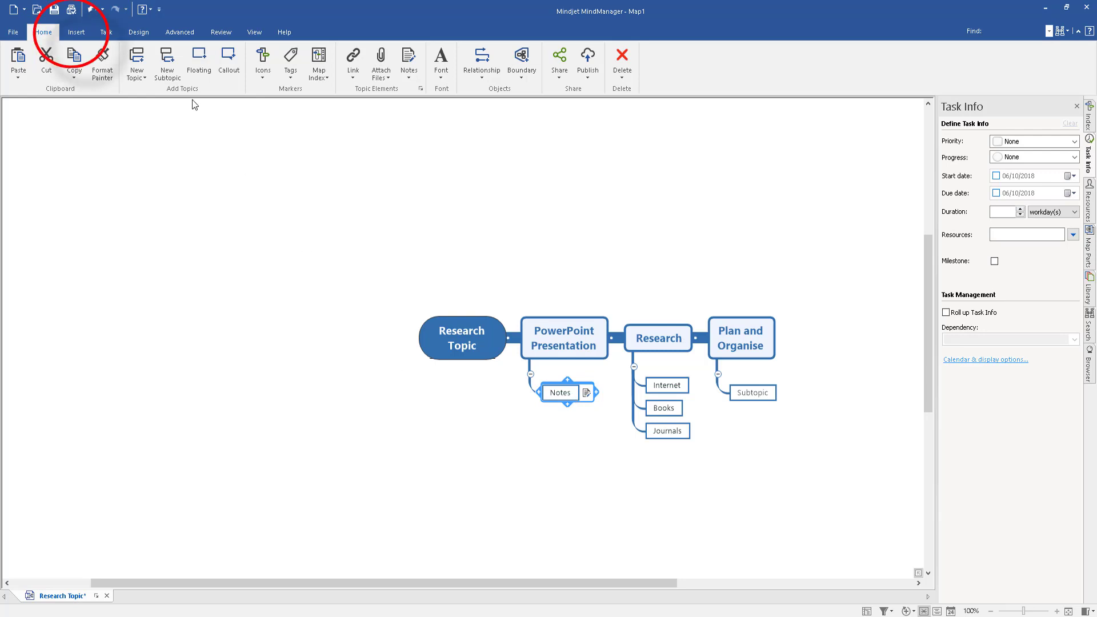
pyautogui.click(76, 34)
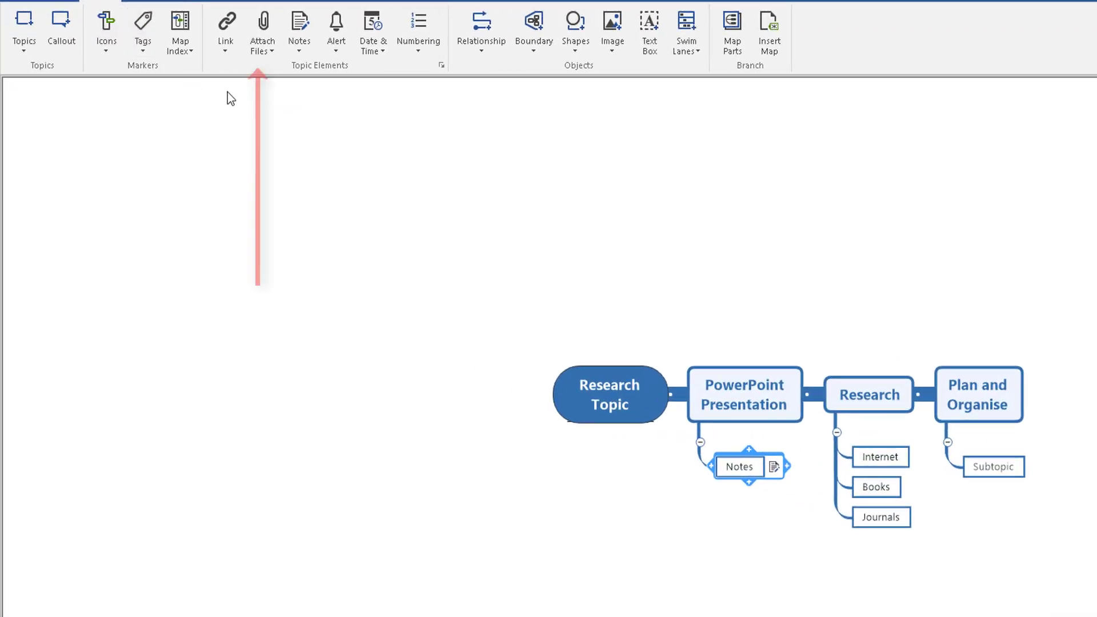
pyautogui.click(261, 51)
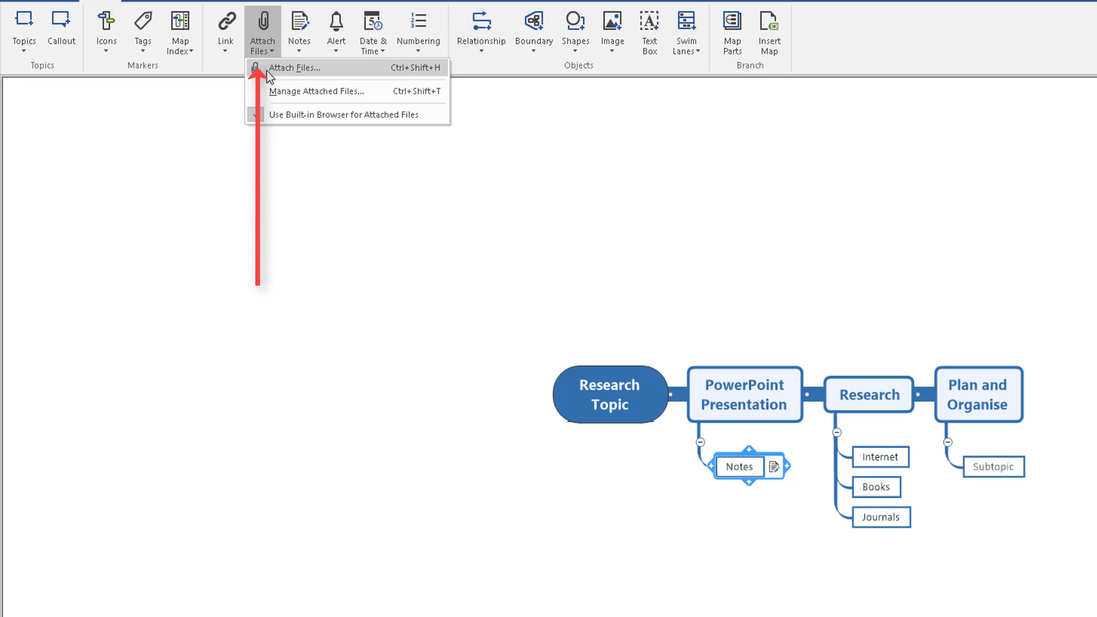
pyautogui.click(267, 69)
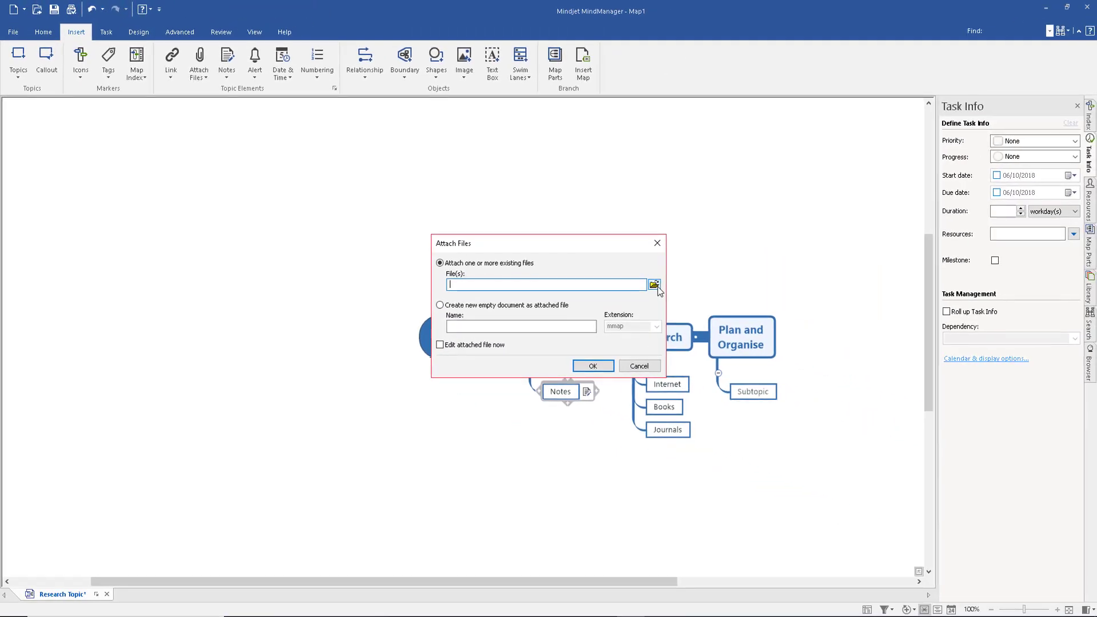
pyautogui.click(655, 286)
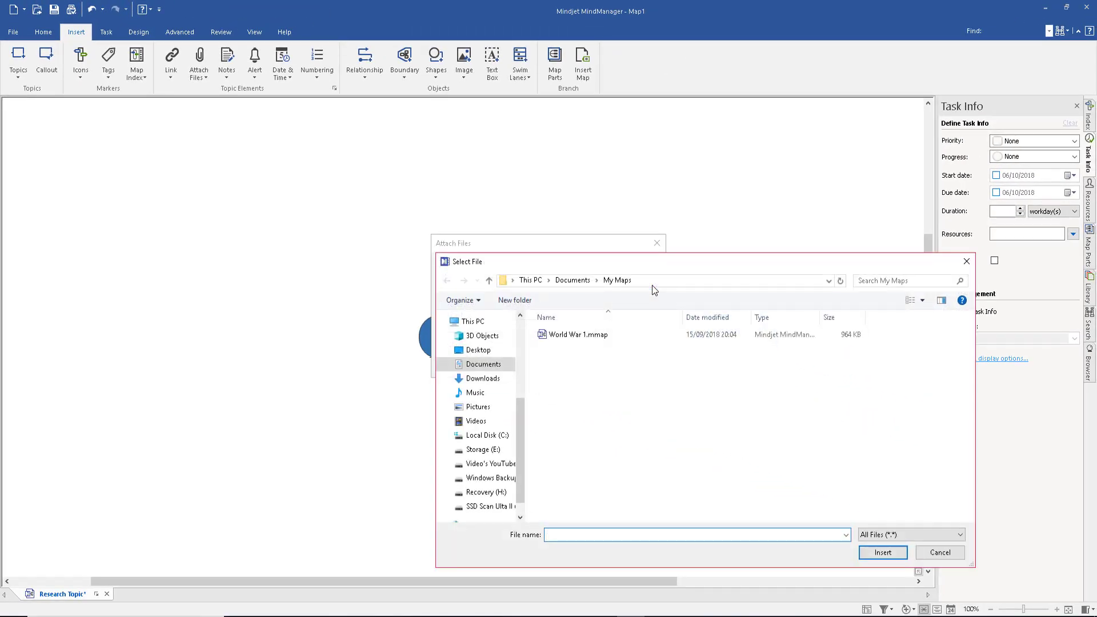
pyautogui.click(940, 552)
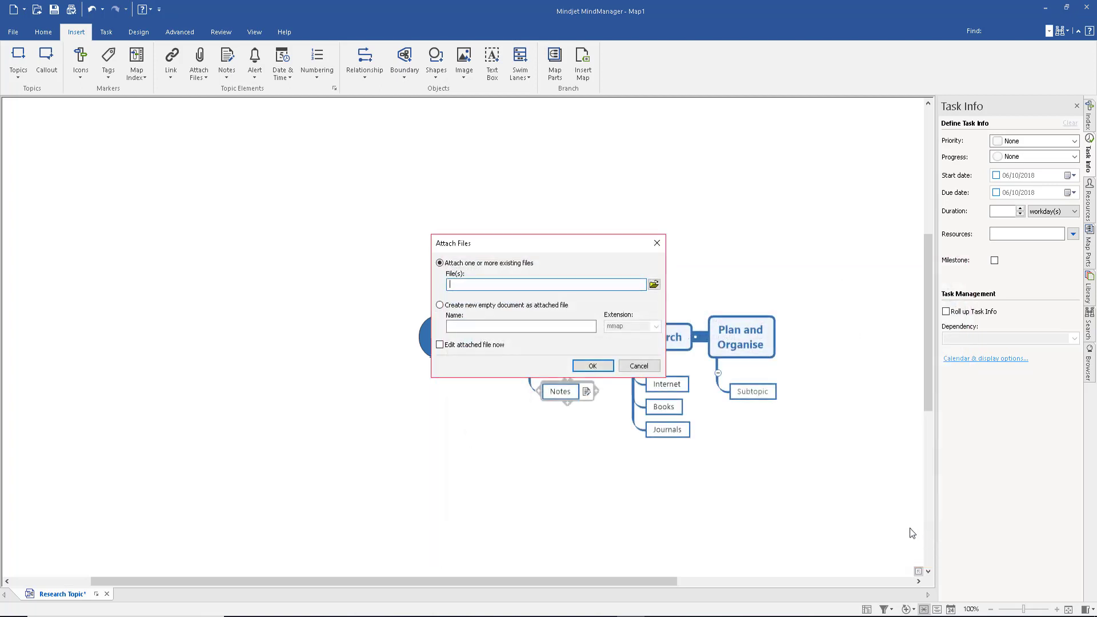
pyautogui.click(635, 367)
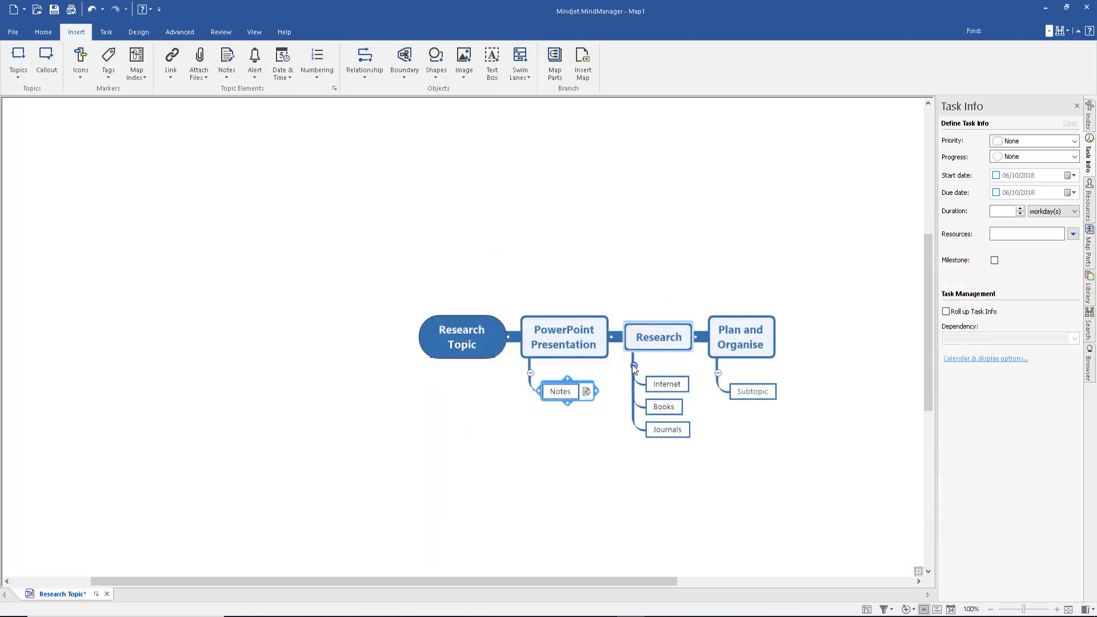
pyautogui.click(670, 388)
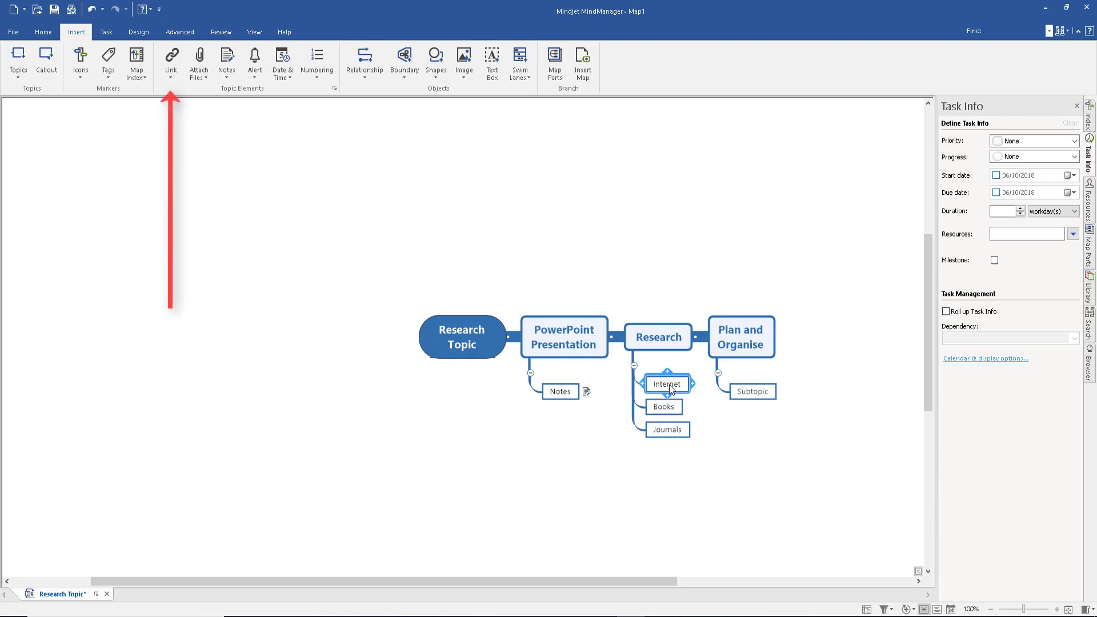
pyautogui.click(172, 57)
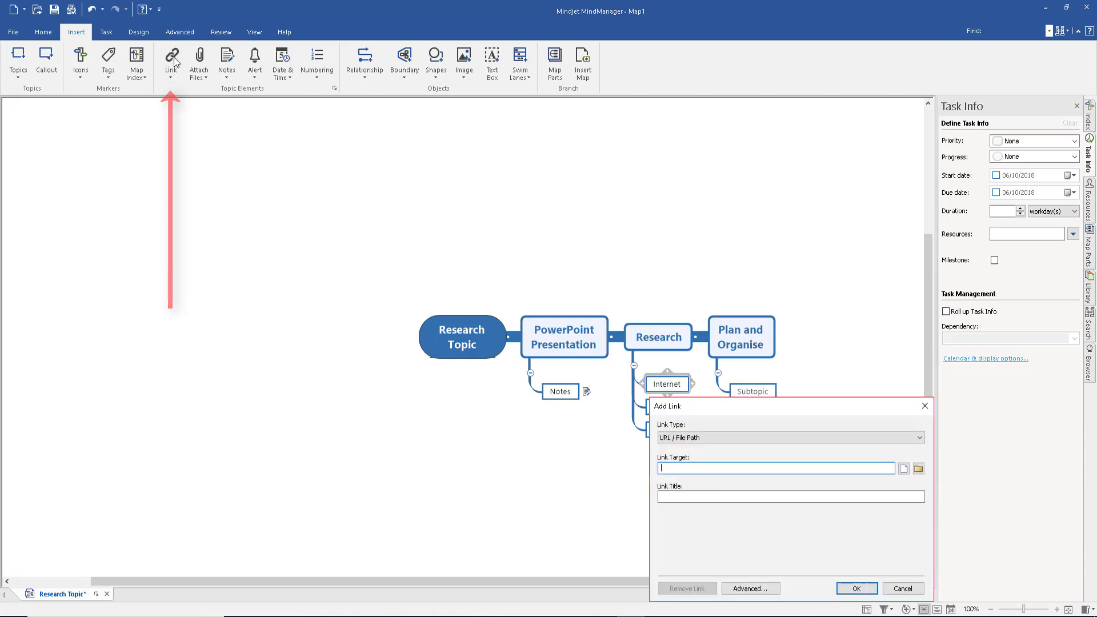
pyautogui.click(900, 588)
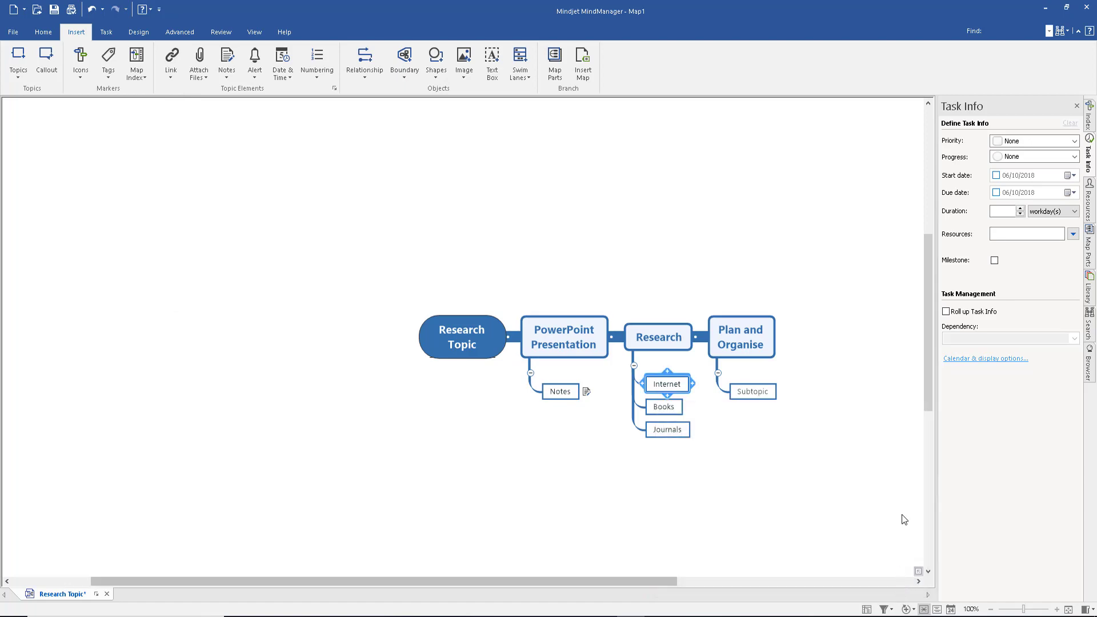
pyautogui.click(1077, 106)
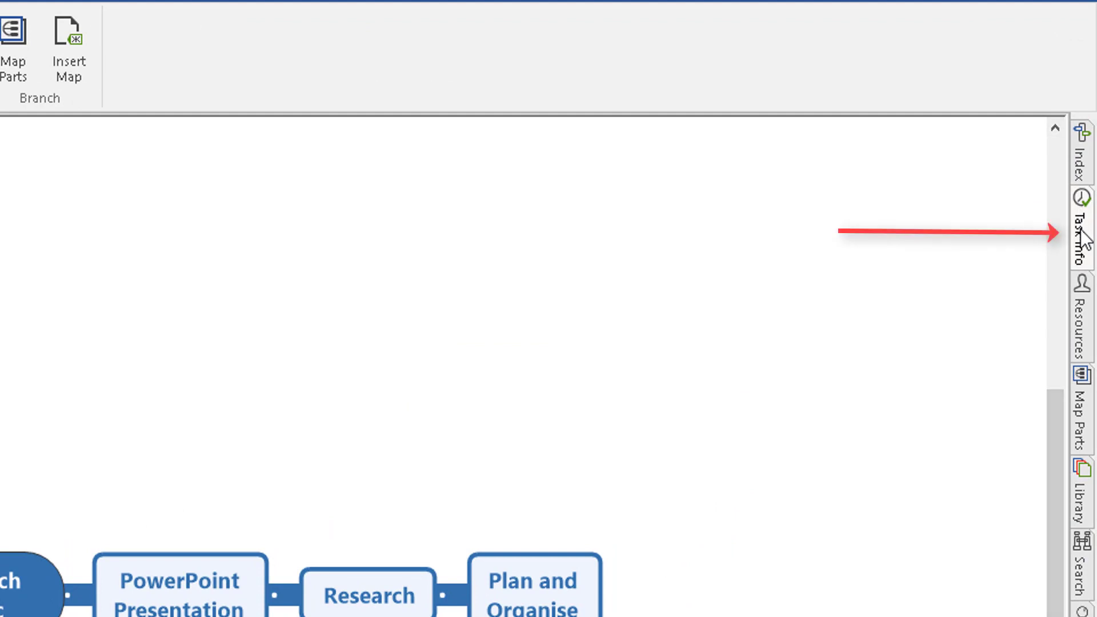
pyautogui.click(1080, 230)
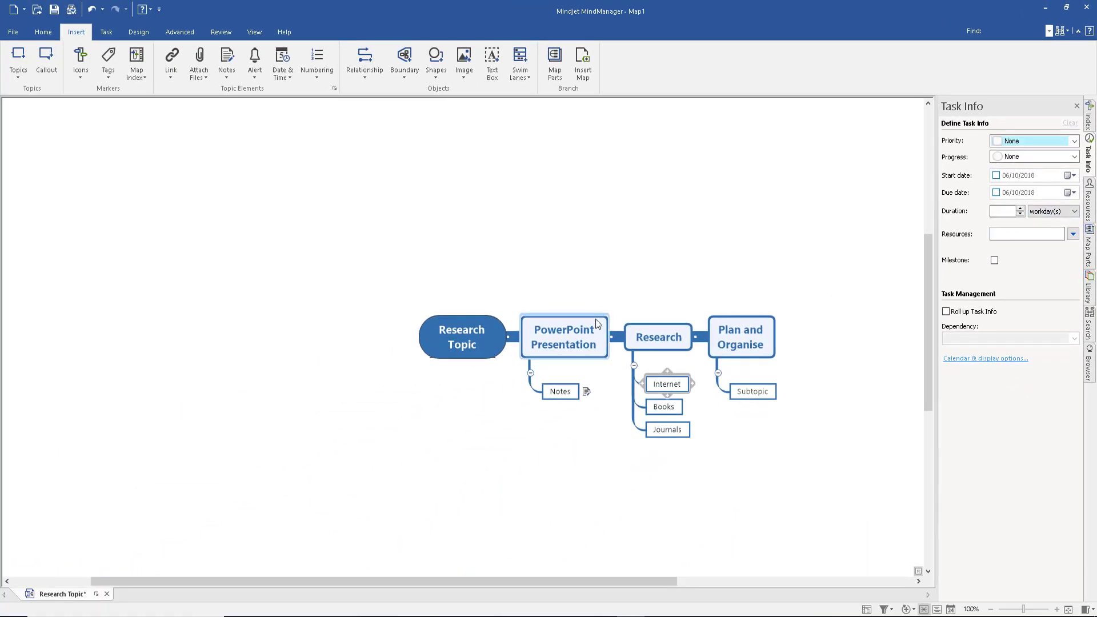
pyautogui.click(578, 345)
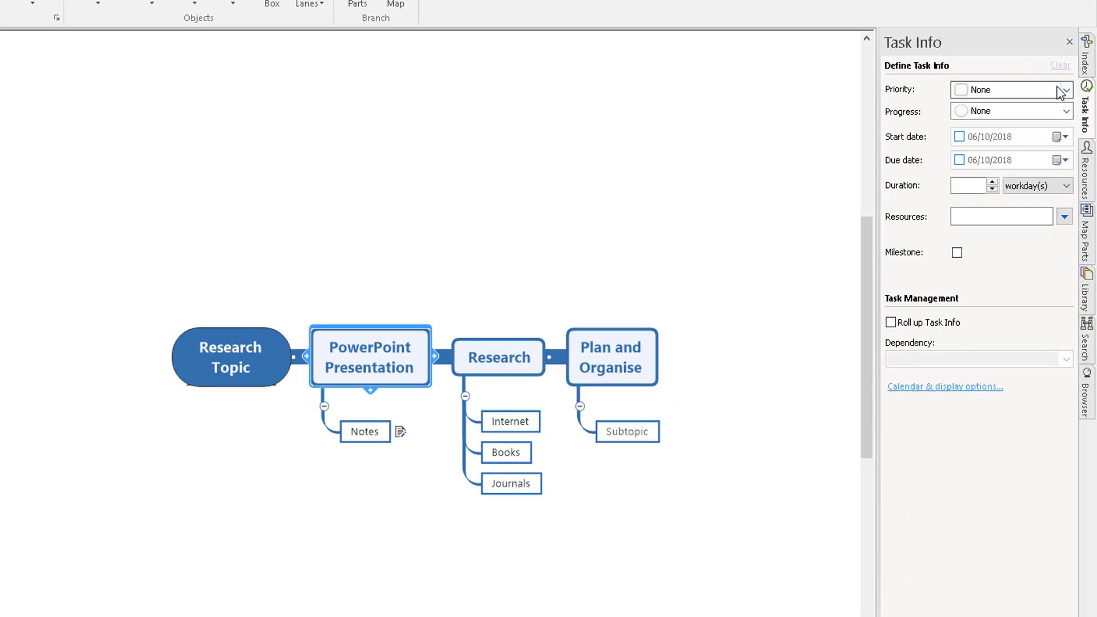
# Step: Give PowerPoint Presentation Priority 1, progress None, and a start date of 8 October 2018
pyautogui.click(1064, 71)
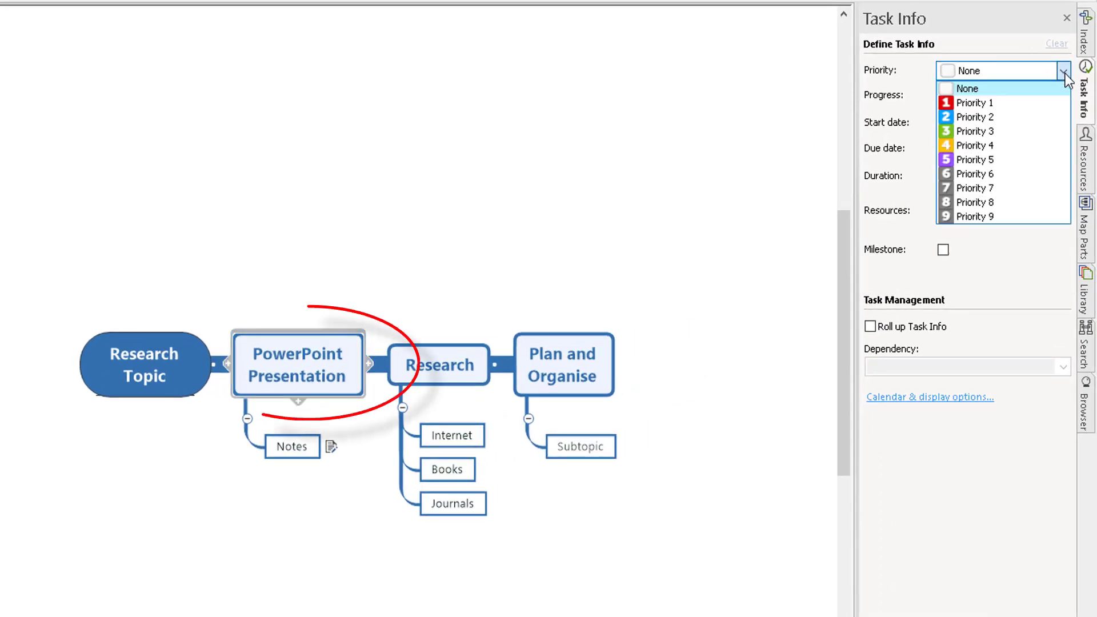
pyautogui.click(982, 101)
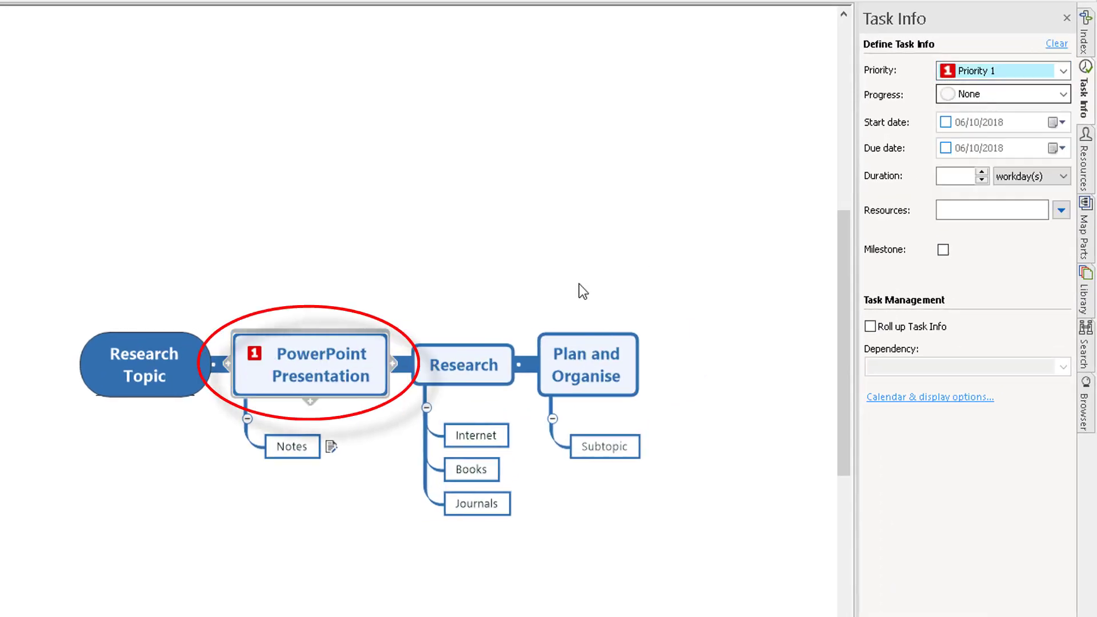
pyautogui.click(1063, 96)
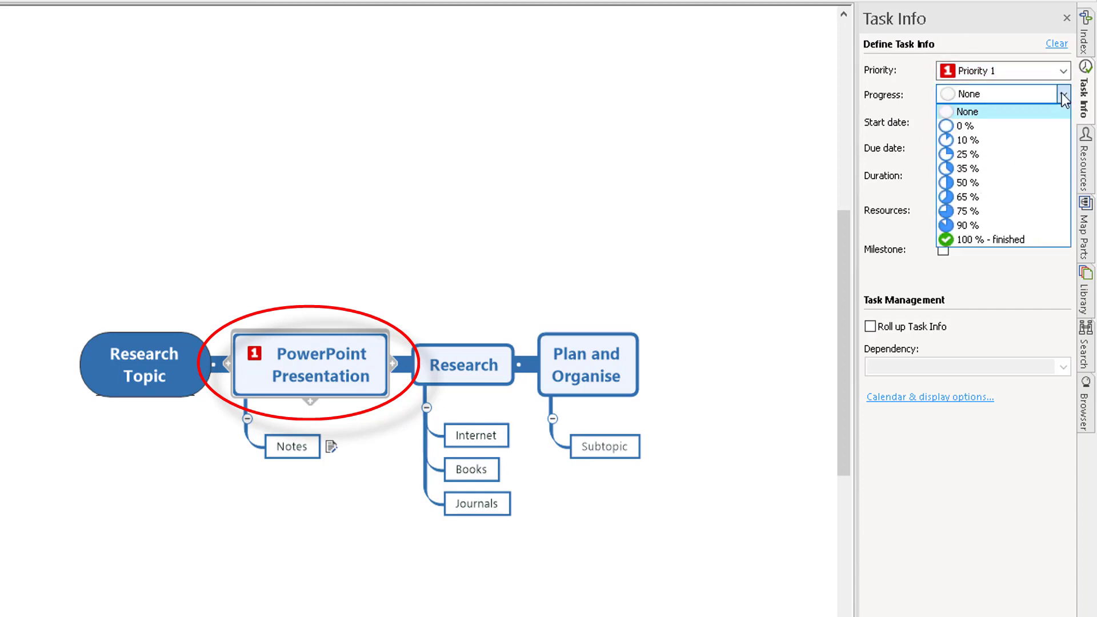
pyautogui.click(1009, 76)
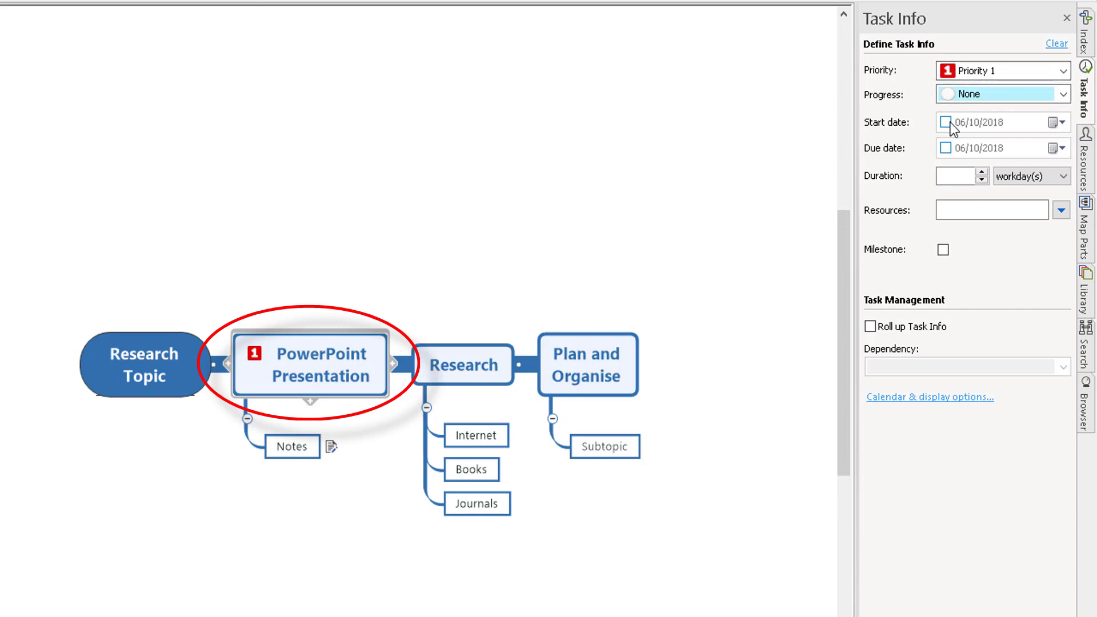
pyautogui.click(1058, 122)
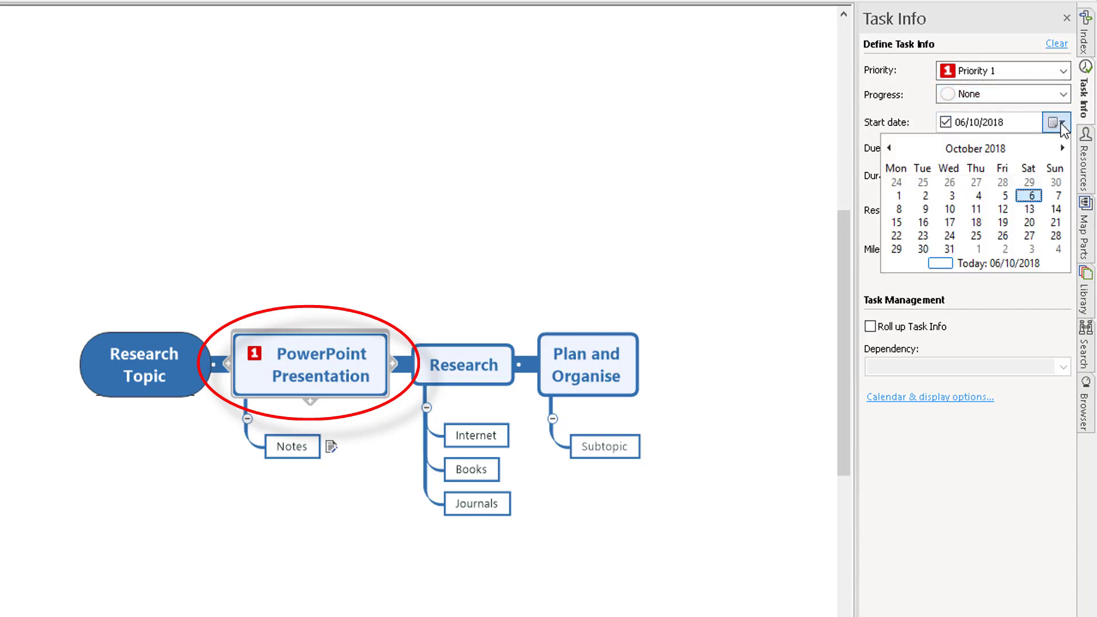
pyautogui.click(898, 210)
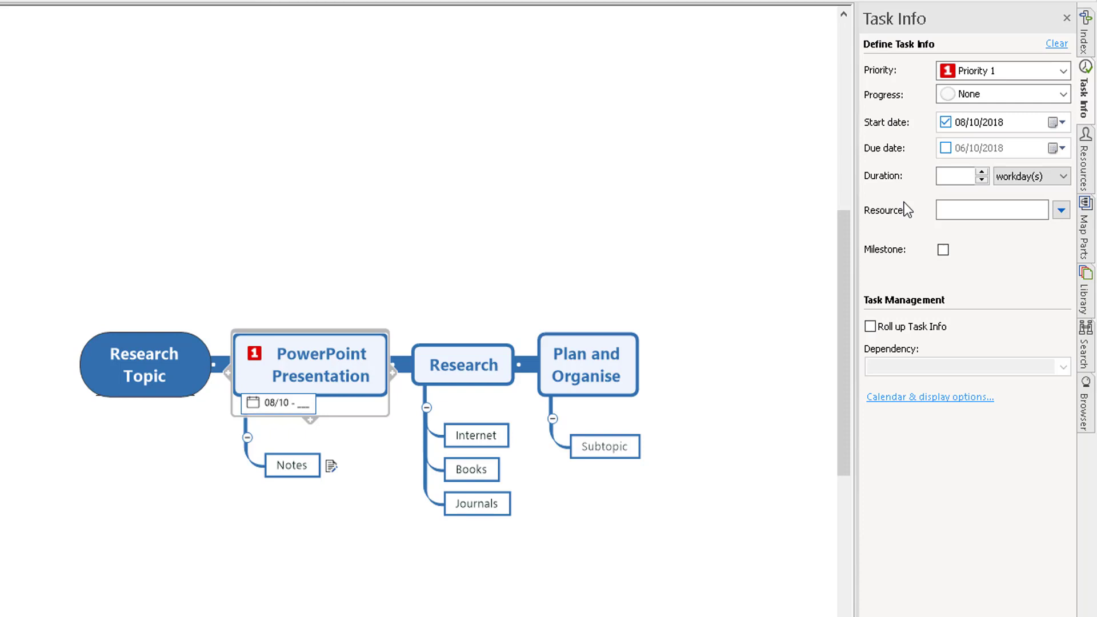
# Step: Schedule the Notes task from 08/10 to 10/10/2018
pyautogui.click(294, 467)
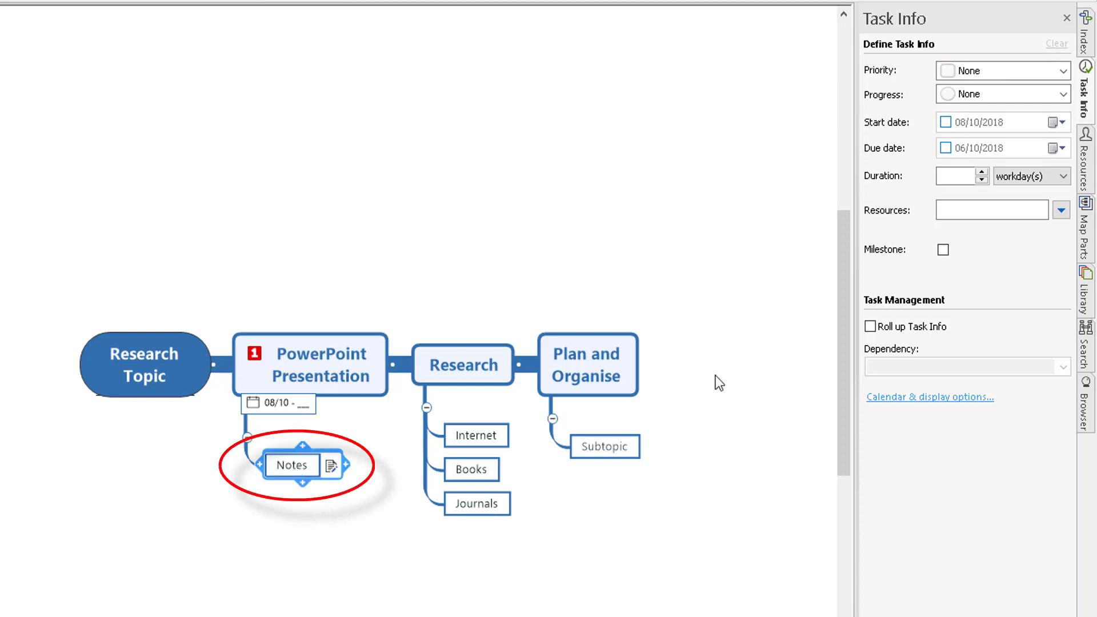
pyautogui.click(945, 122)
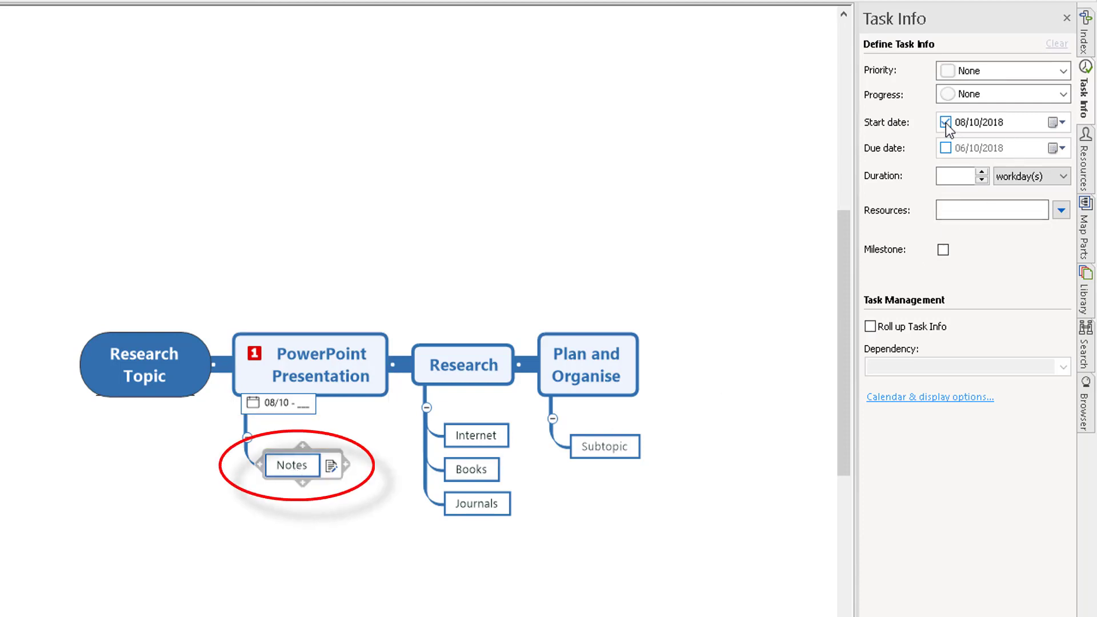
pyautogui.click(1061, 150)
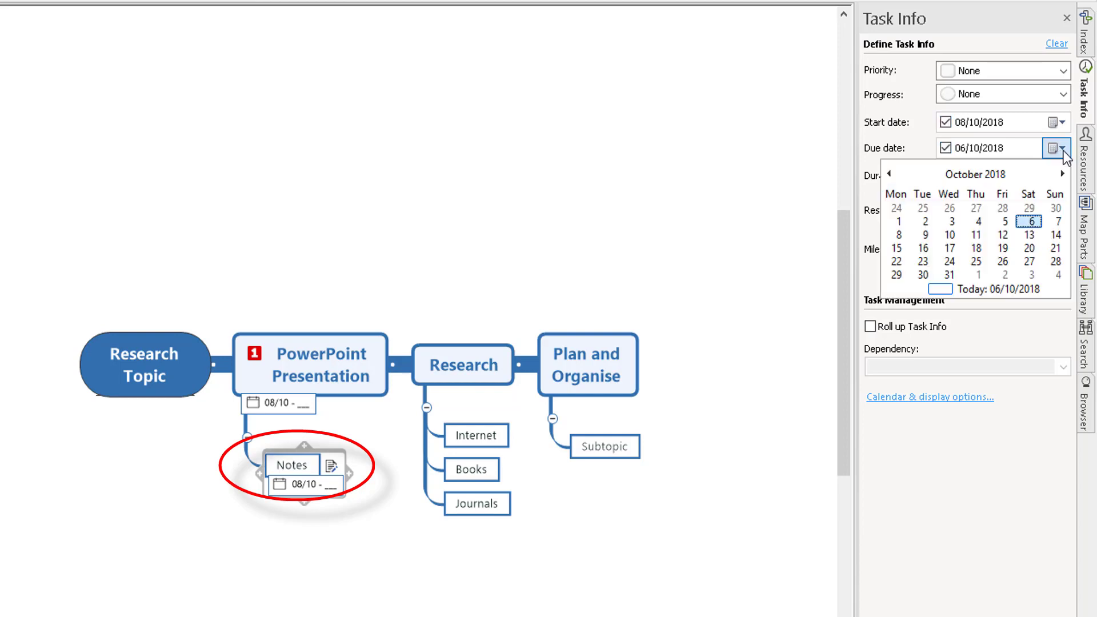
pyautogui.click(949, 235)
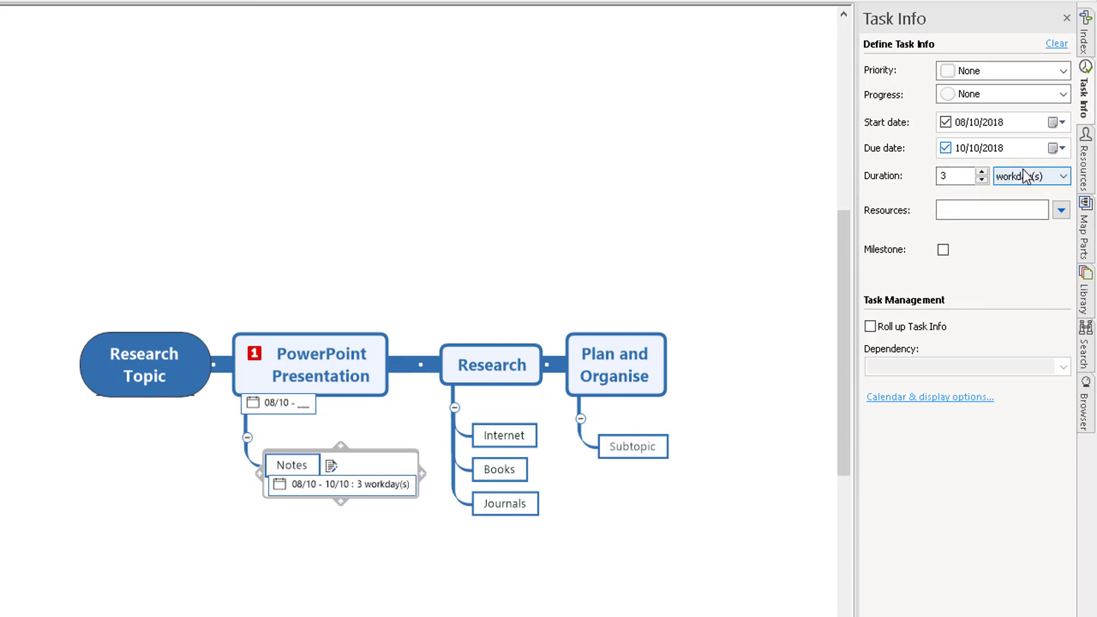
# Step: Mark Notes as Priority 1, then select the Research topic
pyautogui.moveTo(303, 493)
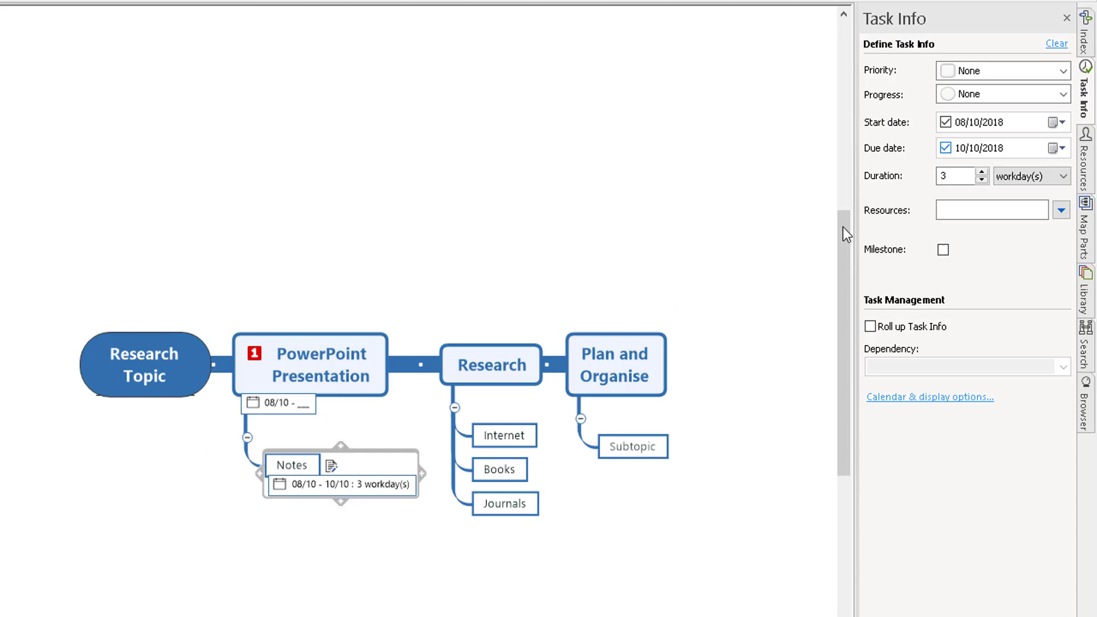
pyautogui.click(976, 70)
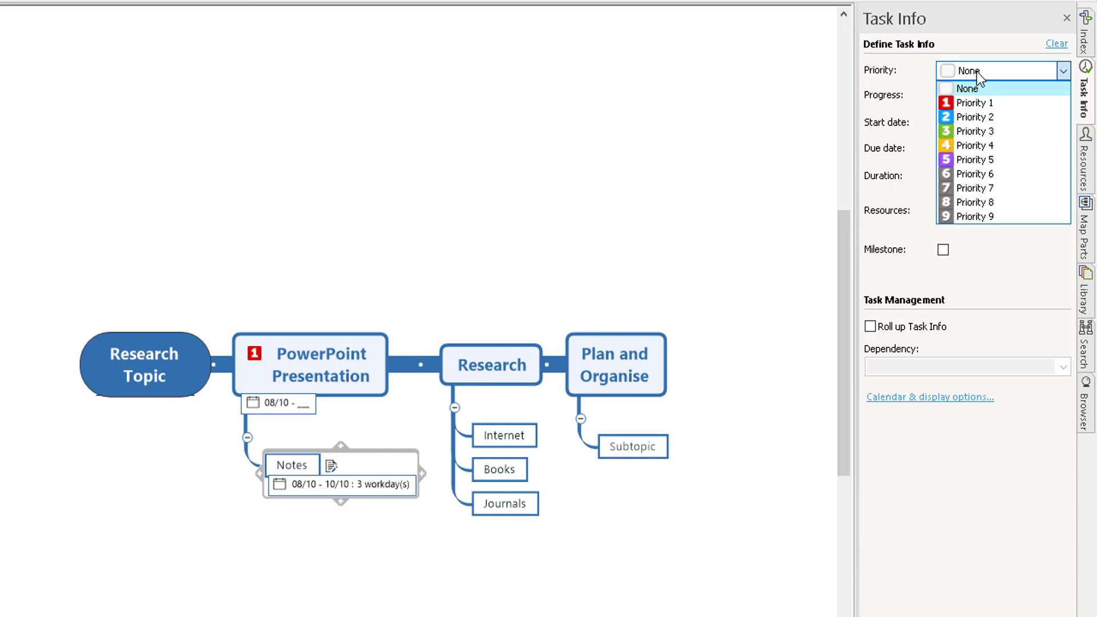
pyautogui.click(974, 104)
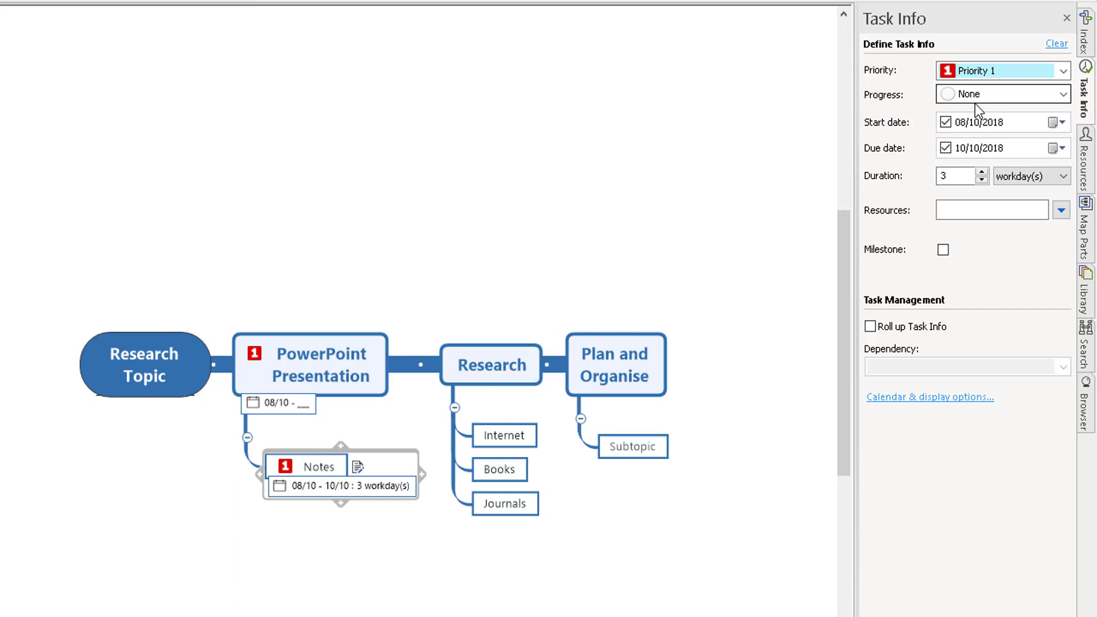
pyautogui.click(504, 374)
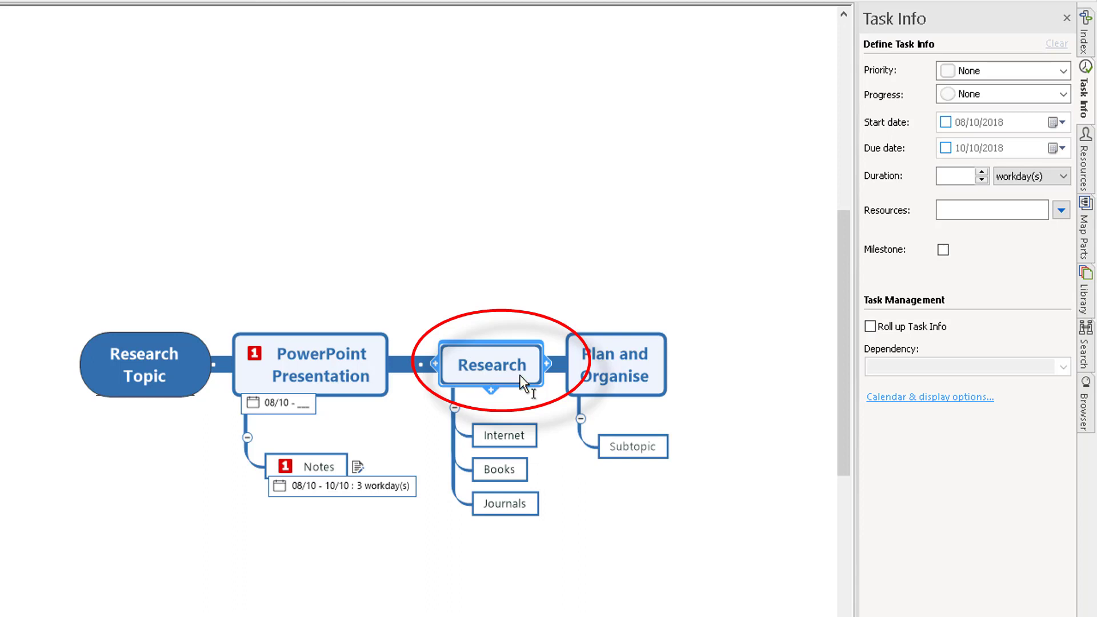
# Step: Give Research Priority 2 and Internet Priority 1
pyautogui.click(949, 70)
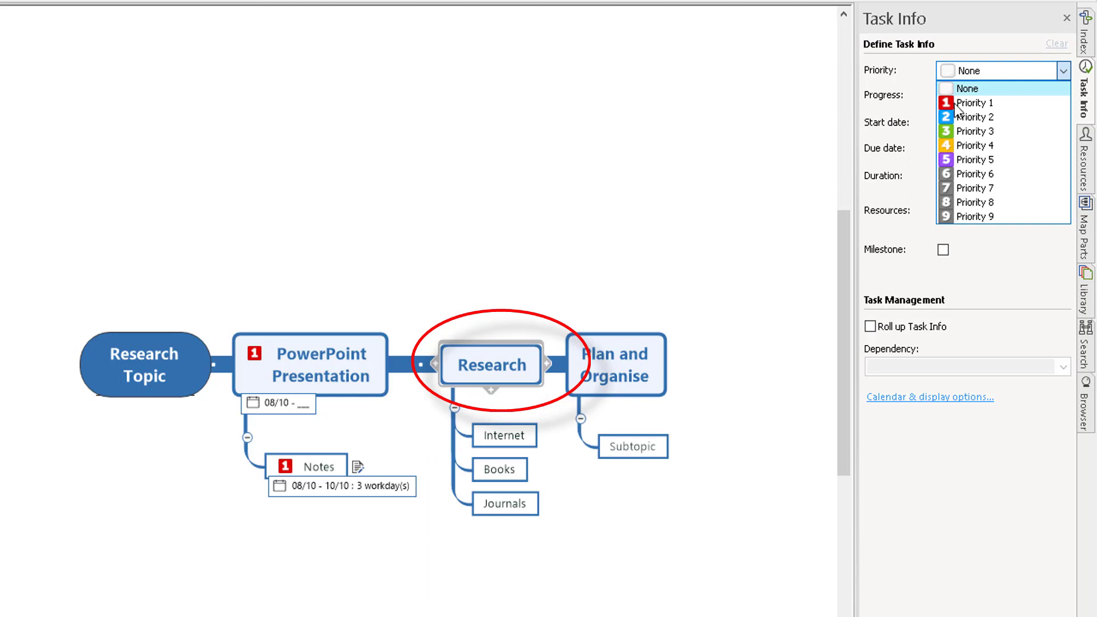
pyautogui.click(954, 116)
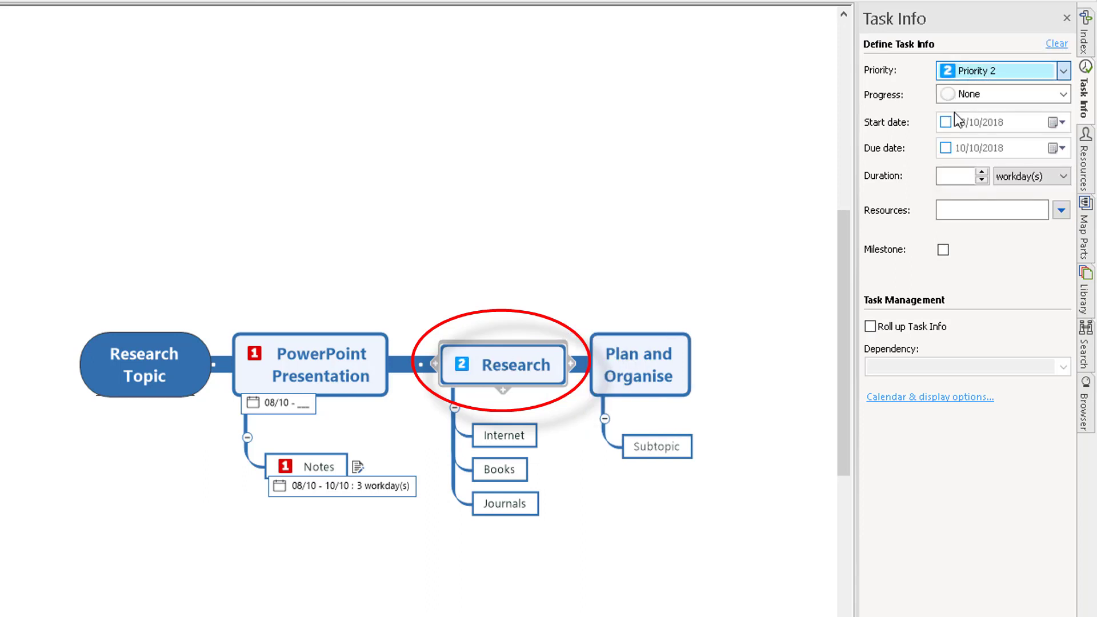
pyautogui.click(503, 441)
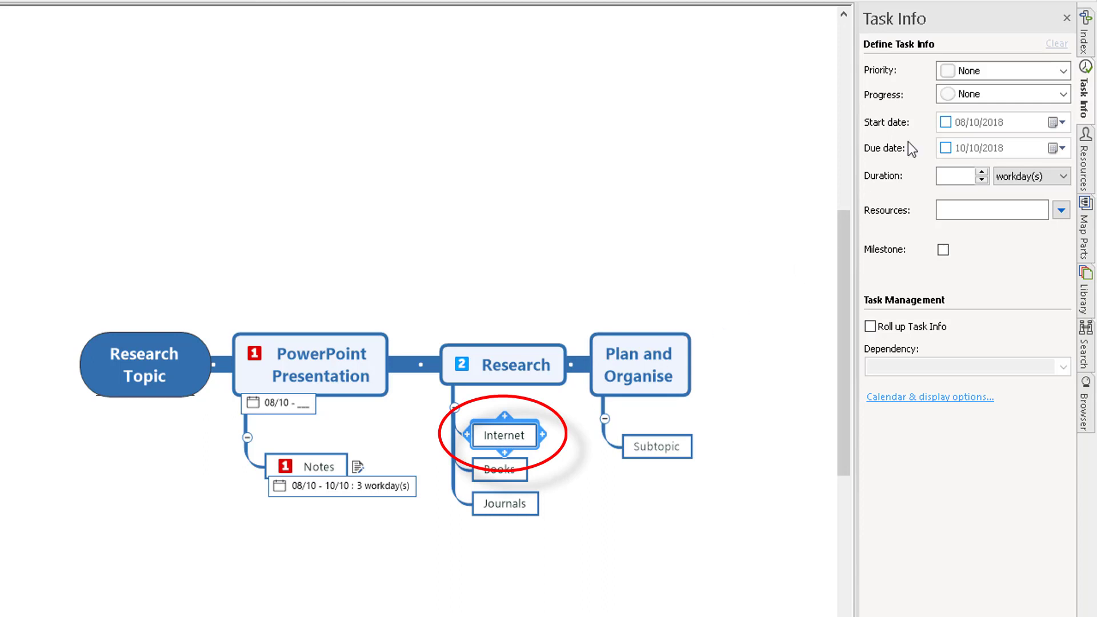
pyautogui.click(968, 72)
pyautogui.click(971, 95)
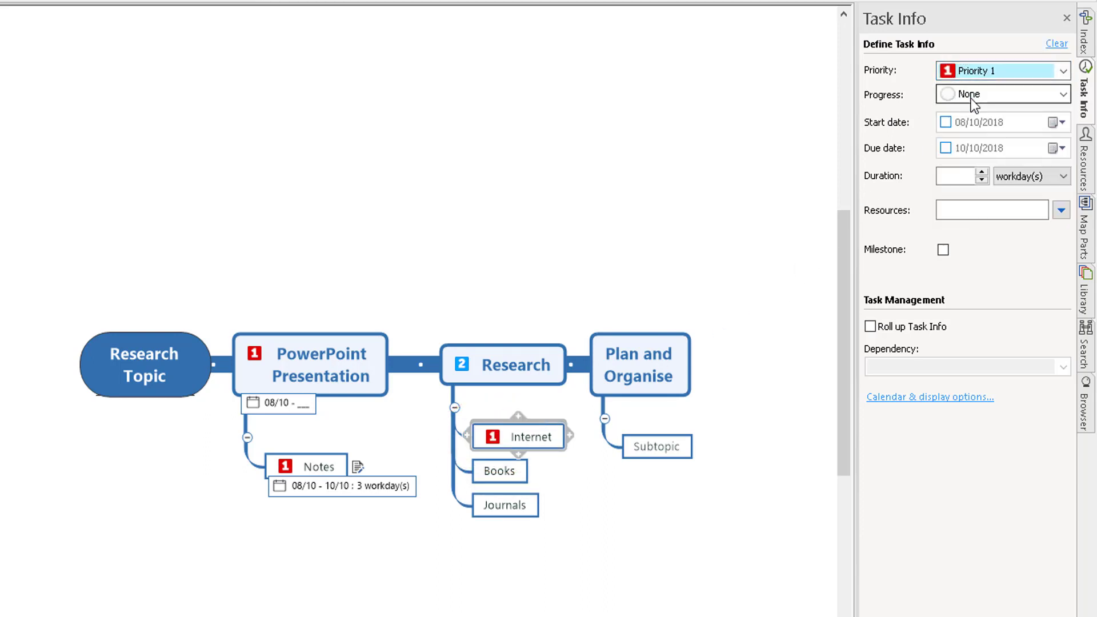
# Step: Give Books Priority 3 and Journals Priority 2, then reselect Research
pyautogui.click(498, 476)
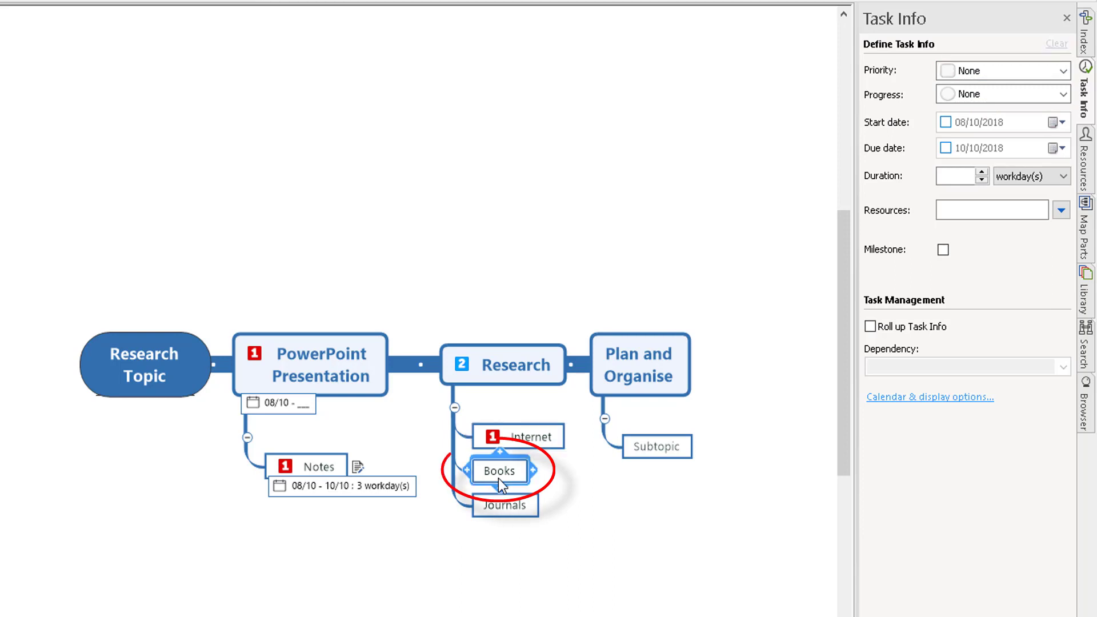
pyautogui.click(985, 72)
pyautogui.click(985, 132)
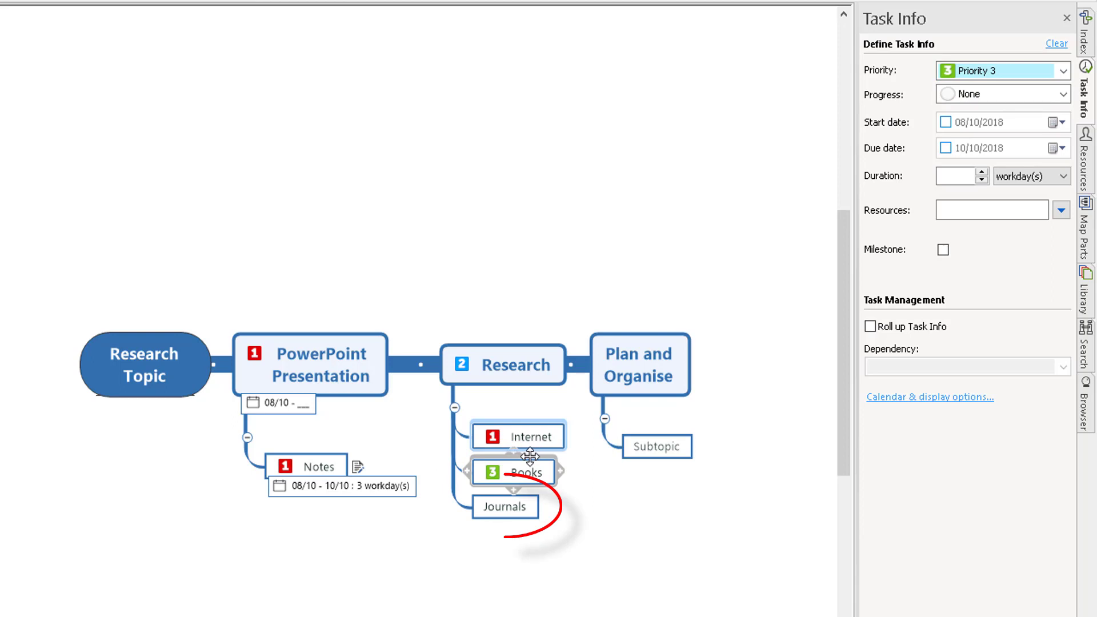
pyautogui.click(523, 508)
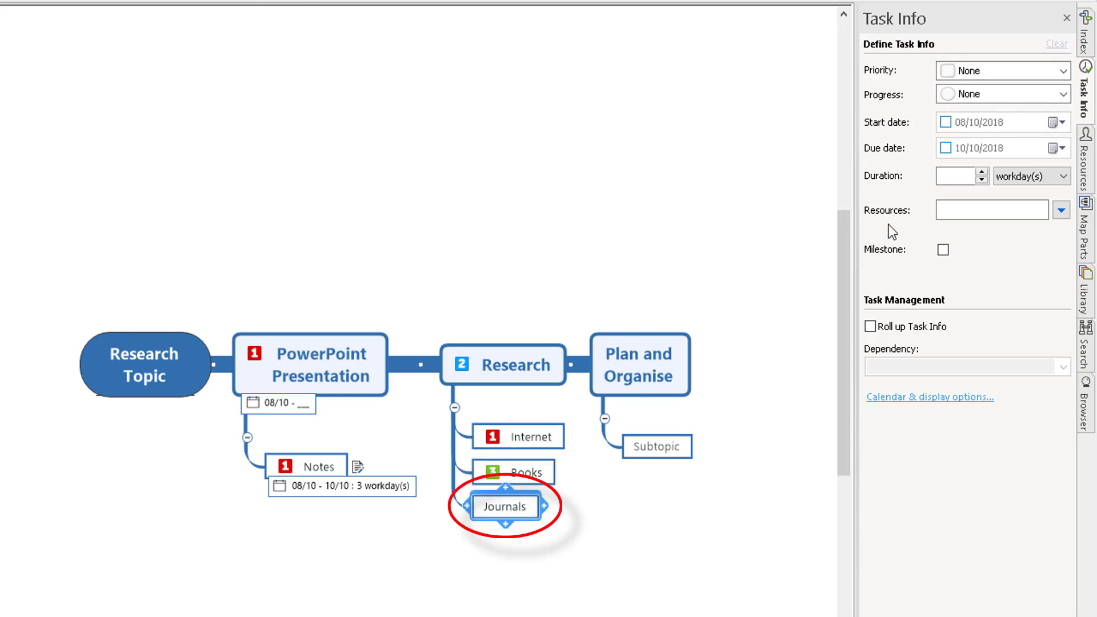
pyautogui.click(988, 71)
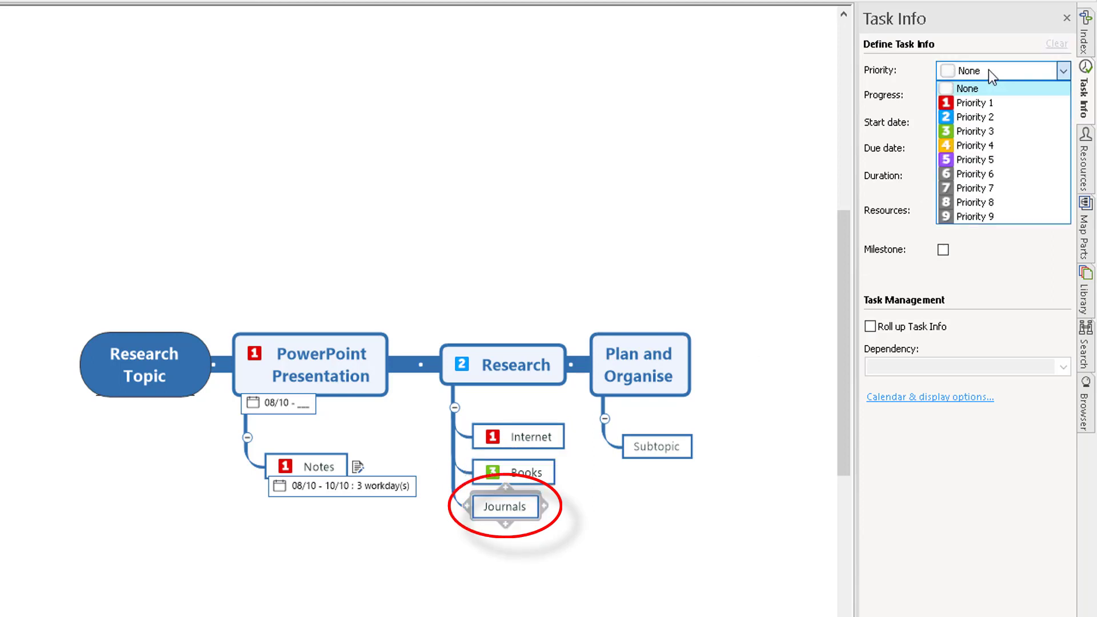
pyautogui.click(987, 118)
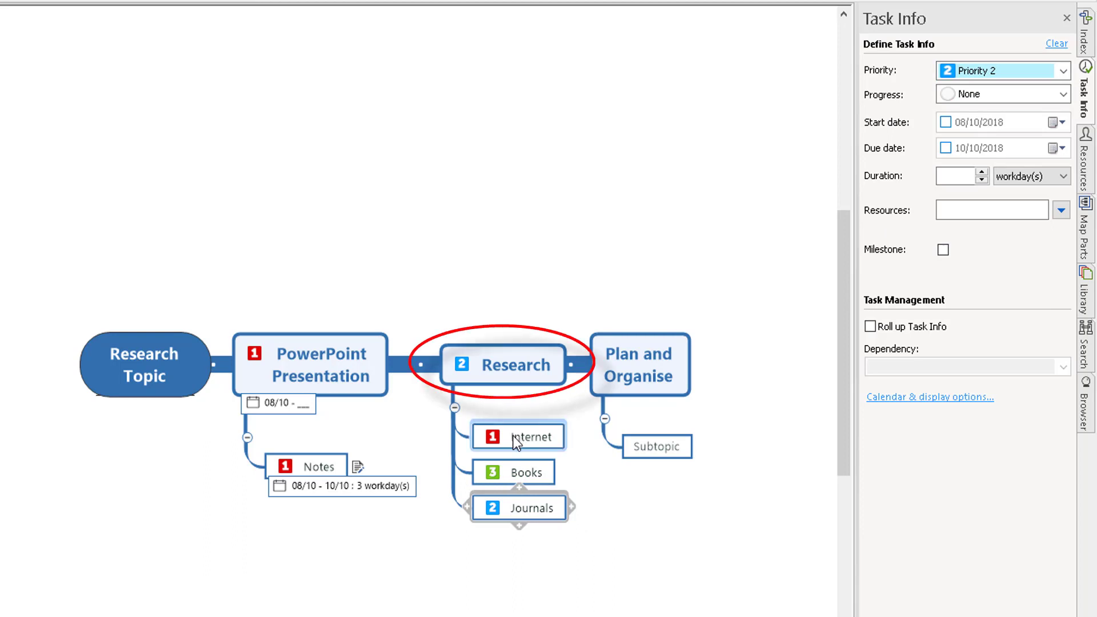
pyautogui.click(510, 372)
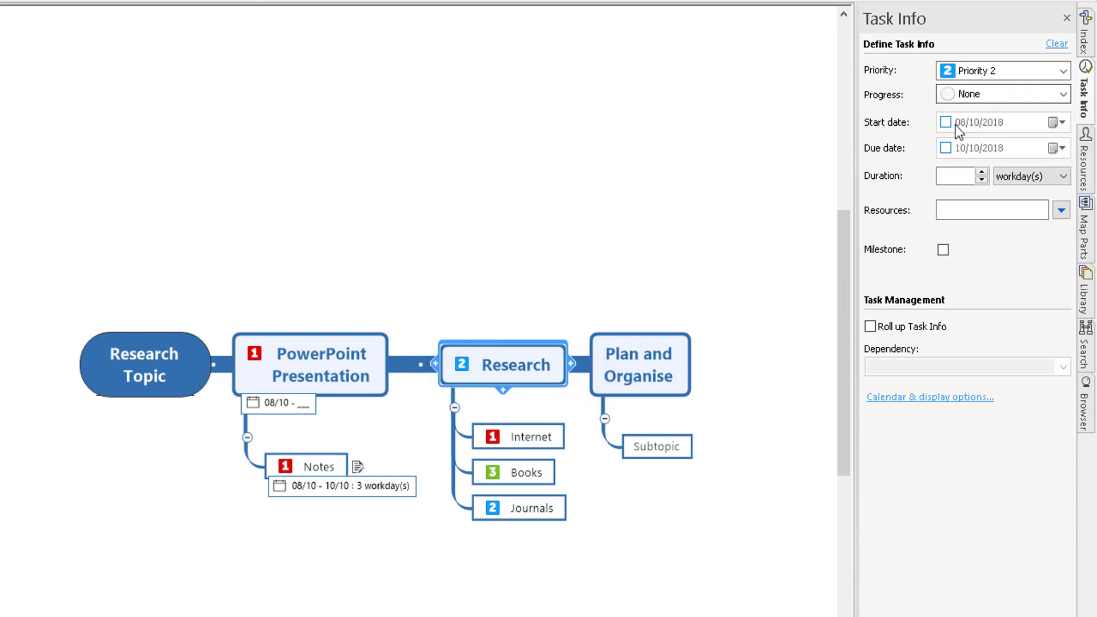
# Step: Start Research on 11/10 and schedule Internet from 11/10 to 17/10 (5 workdays)
pyautogui.click(1056, 122)
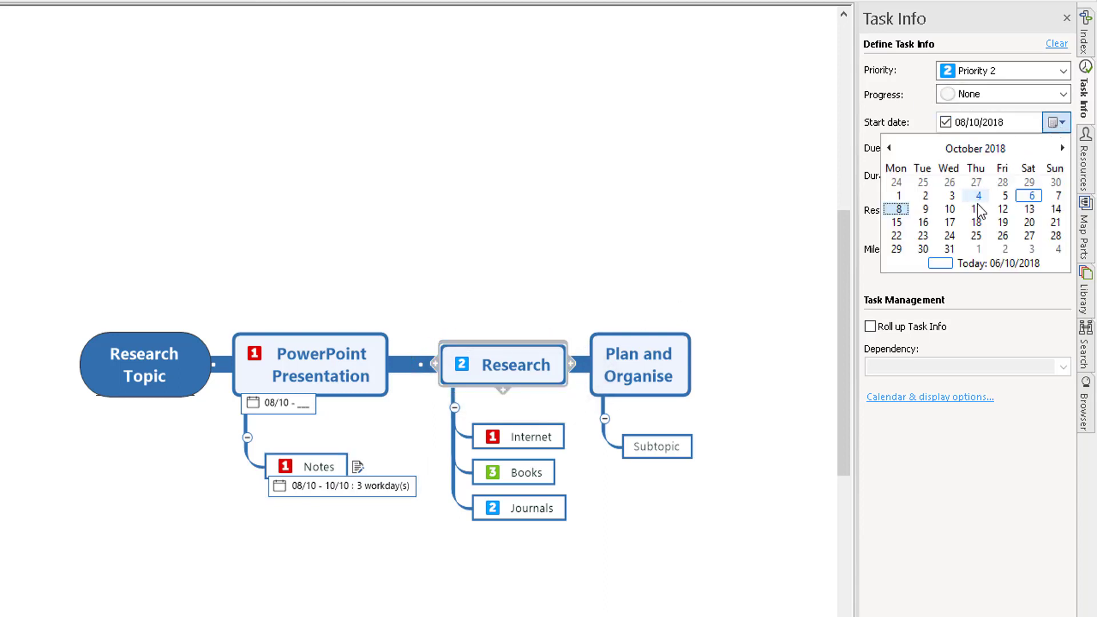
pyautogui.click(977, 209)
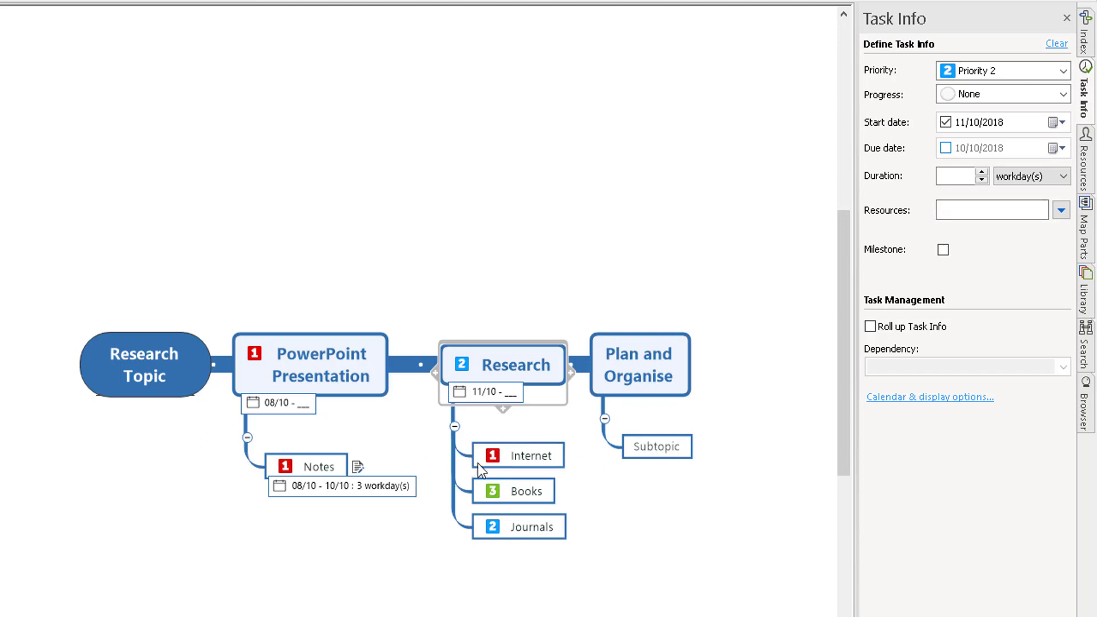
pyautogui.click(519, 456)
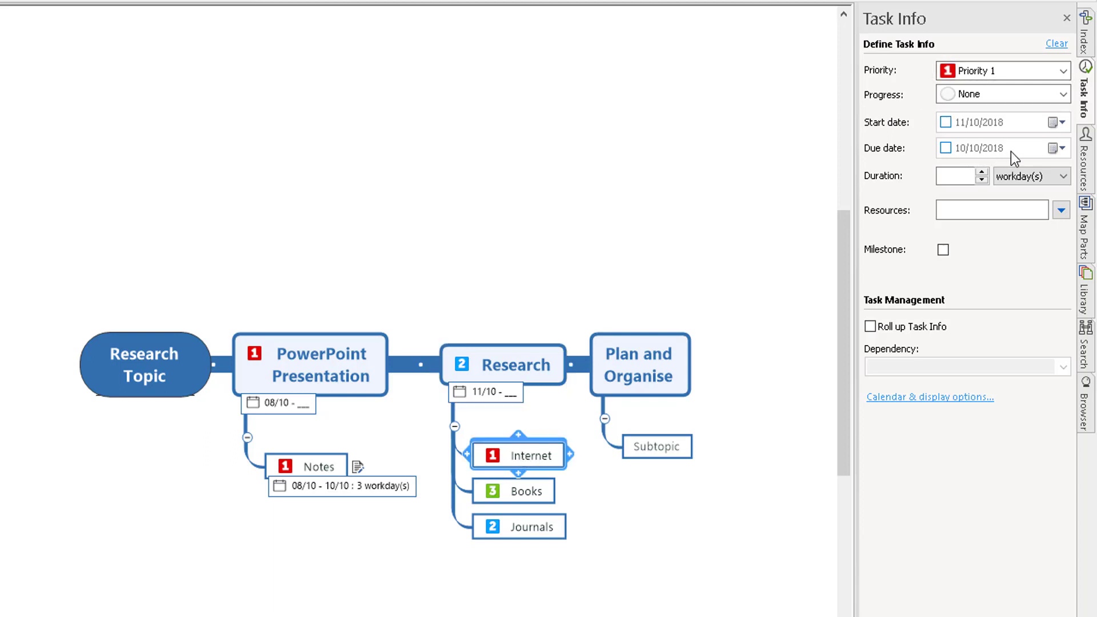
pyautogui.click(1061, 150)
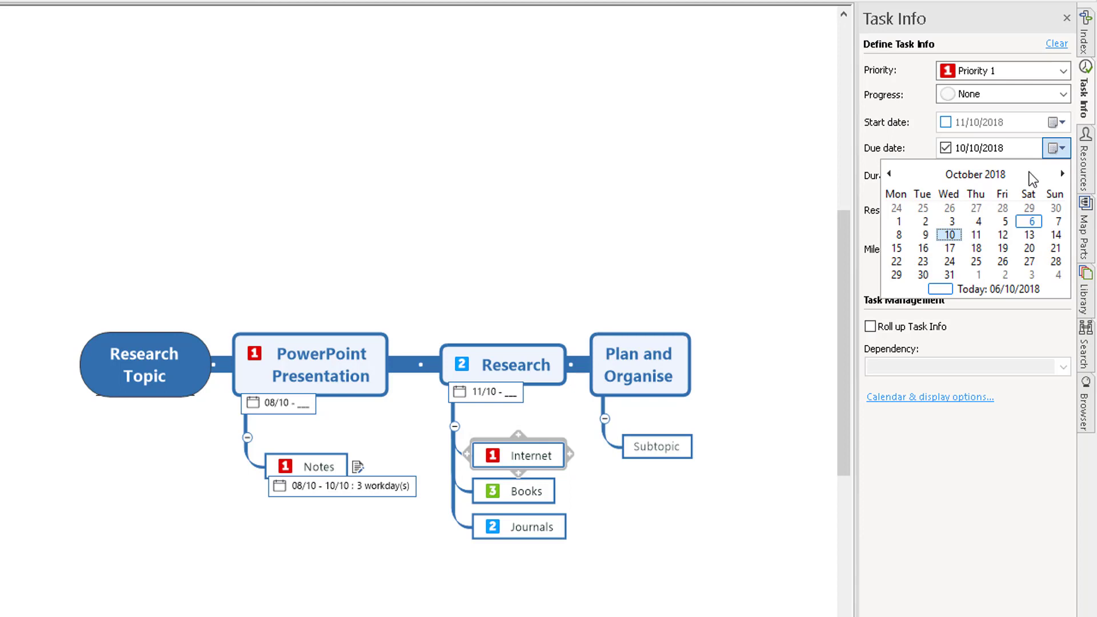
pyautogui.click(1003, 235)
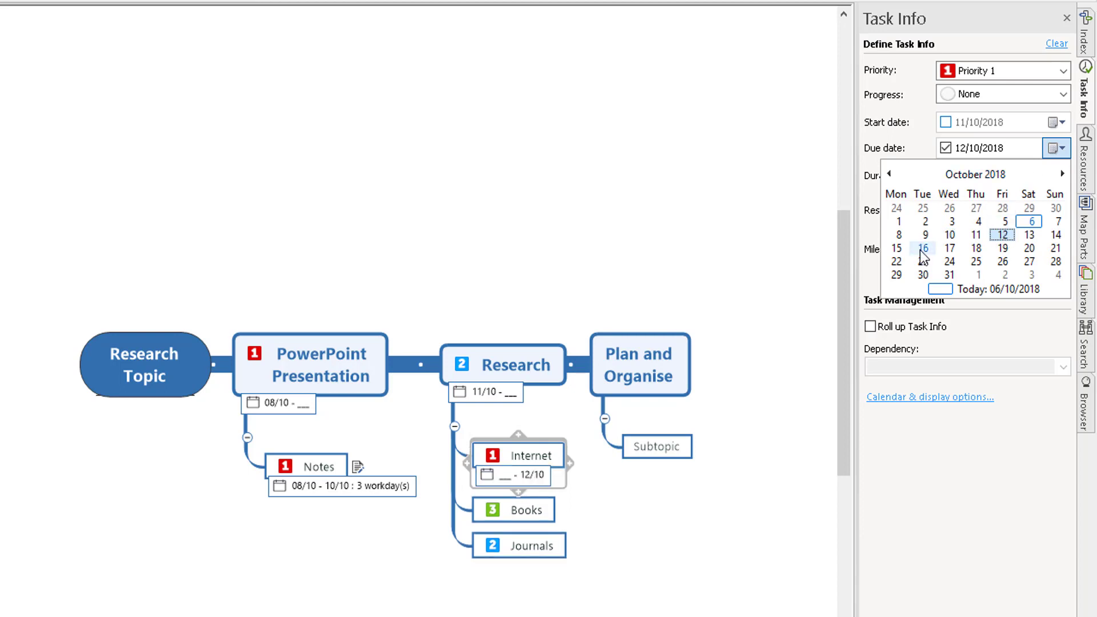
pyautogui.click(950, 248)
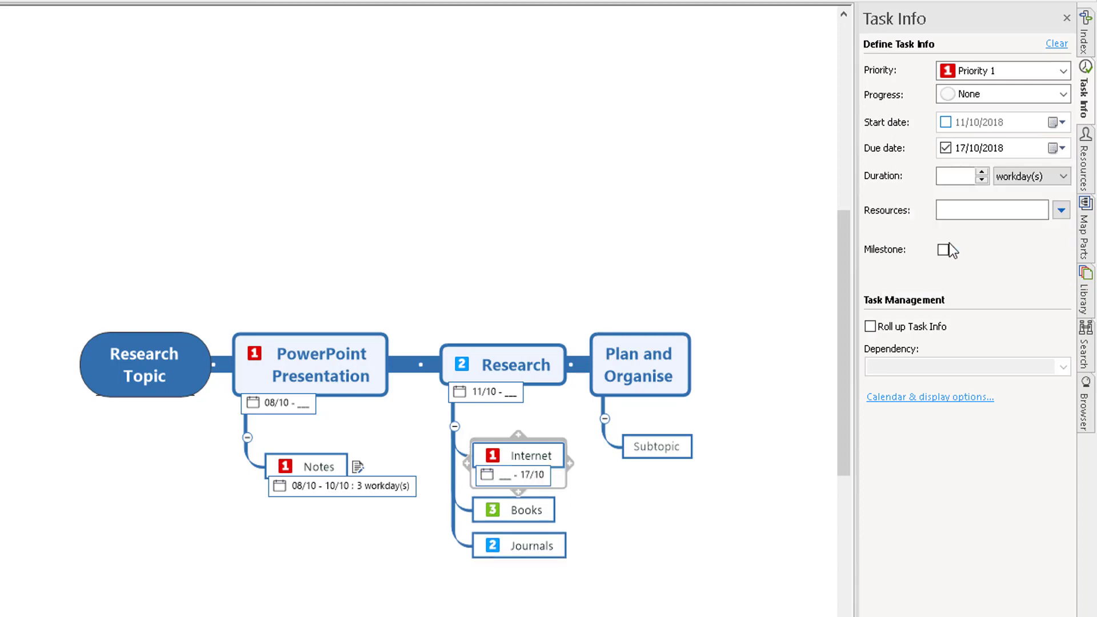
pyautogui.click(946, 122)
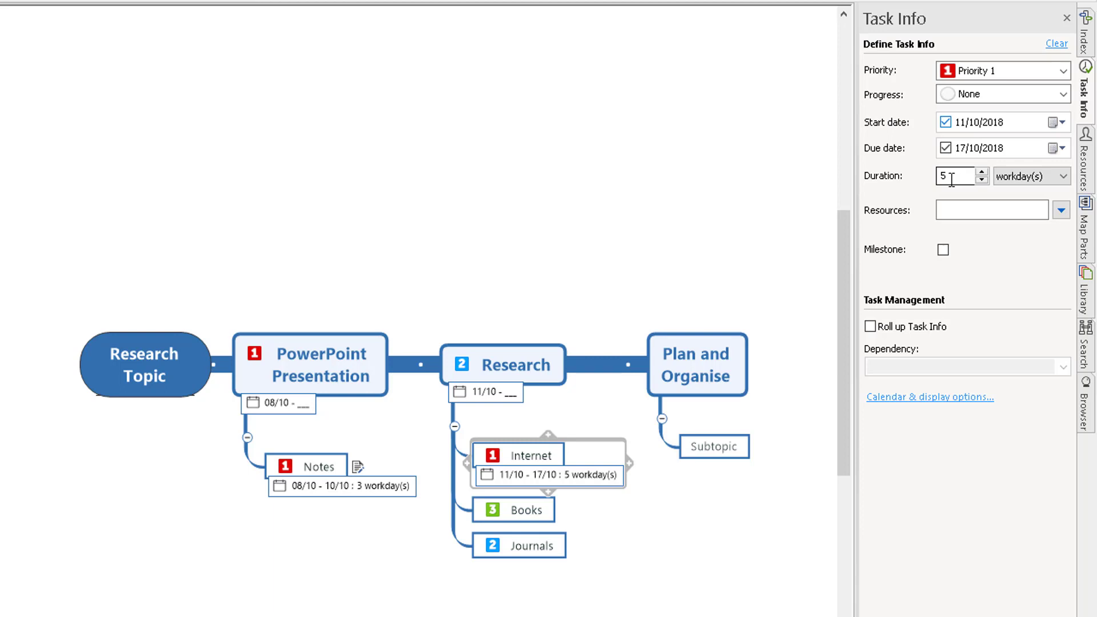
pyautogui.click(1060, 214)
pyautogui.click(977, 210)
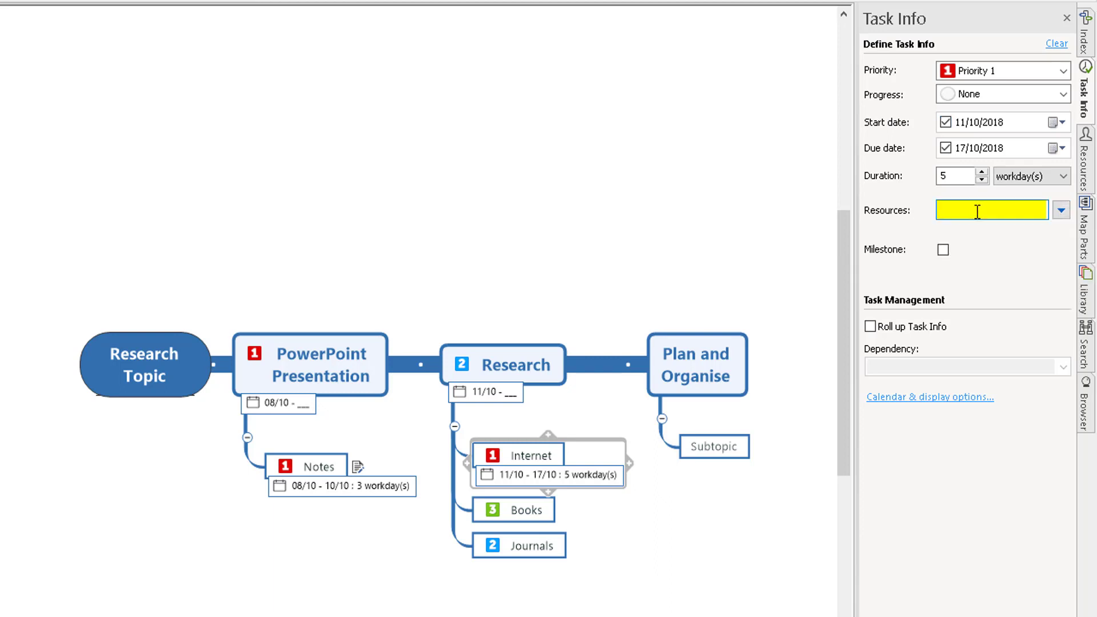
pyautogui.write('www.')
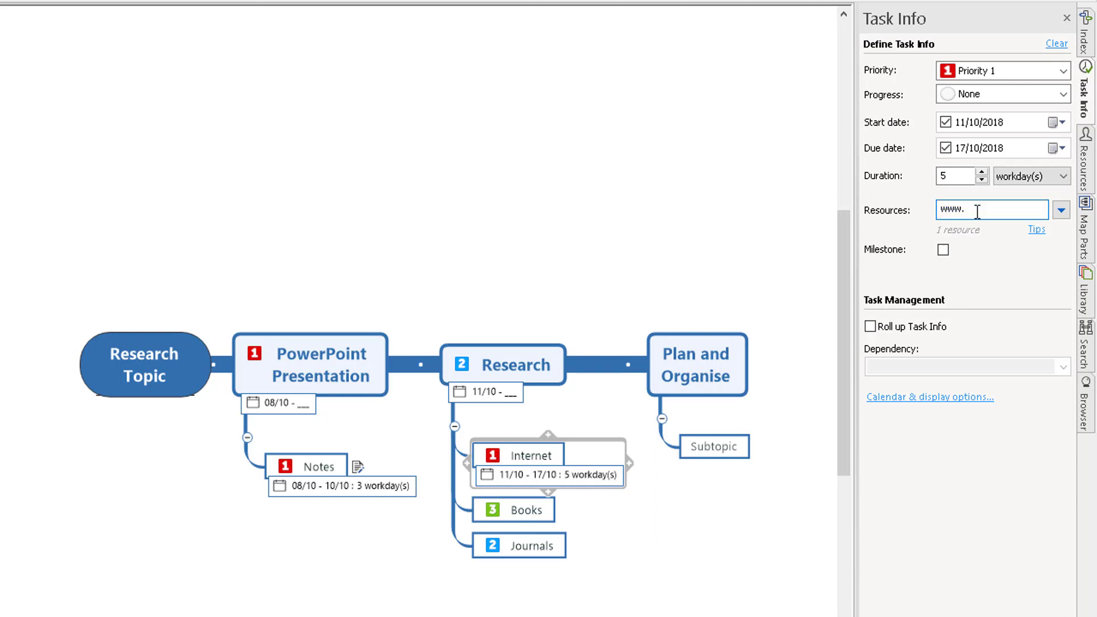
pyautogui.write('worldcat.')
pyautogui.write('org')
pyautogui.write(',ww')
pyautogui.write('w.p')
pyautogui.write('udmed.')
pyautogui.write('com')
pyautogui.click(714, 258)
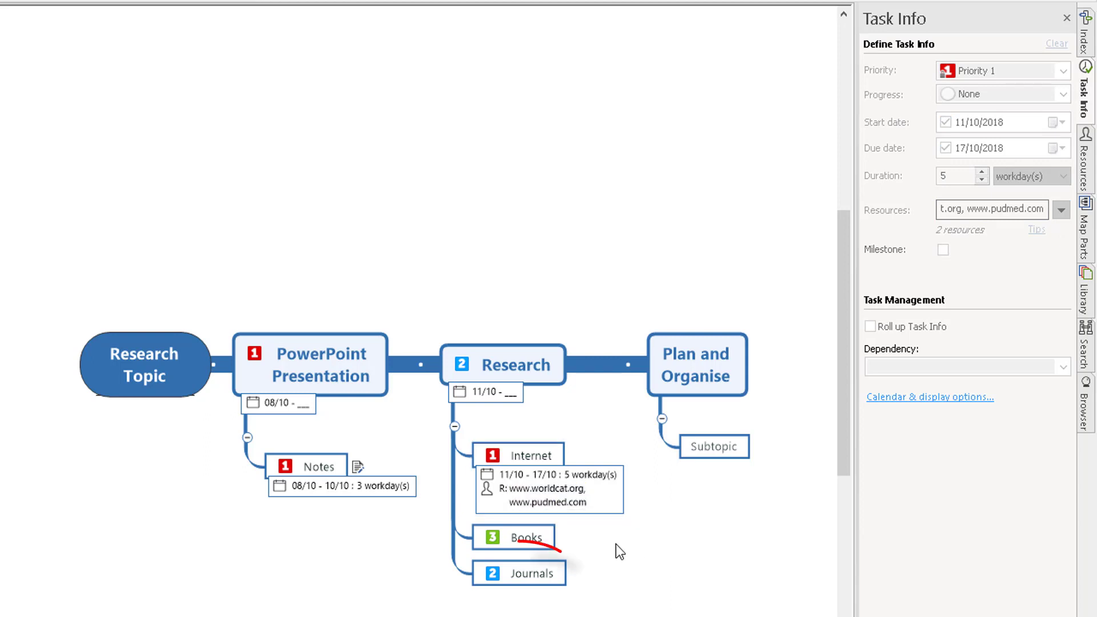
# Step: Set Journals to start 18/10/2018 and end 23/10/2018, a 4-workday task
pyautogui.click(540, 575)
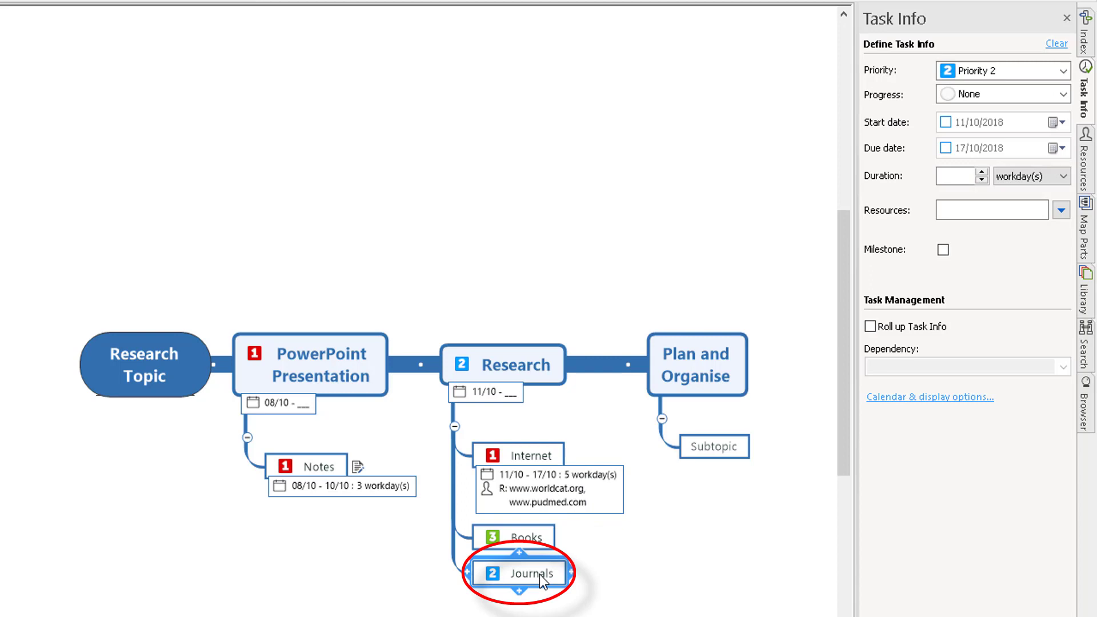
pyautogui.click(946, 121)
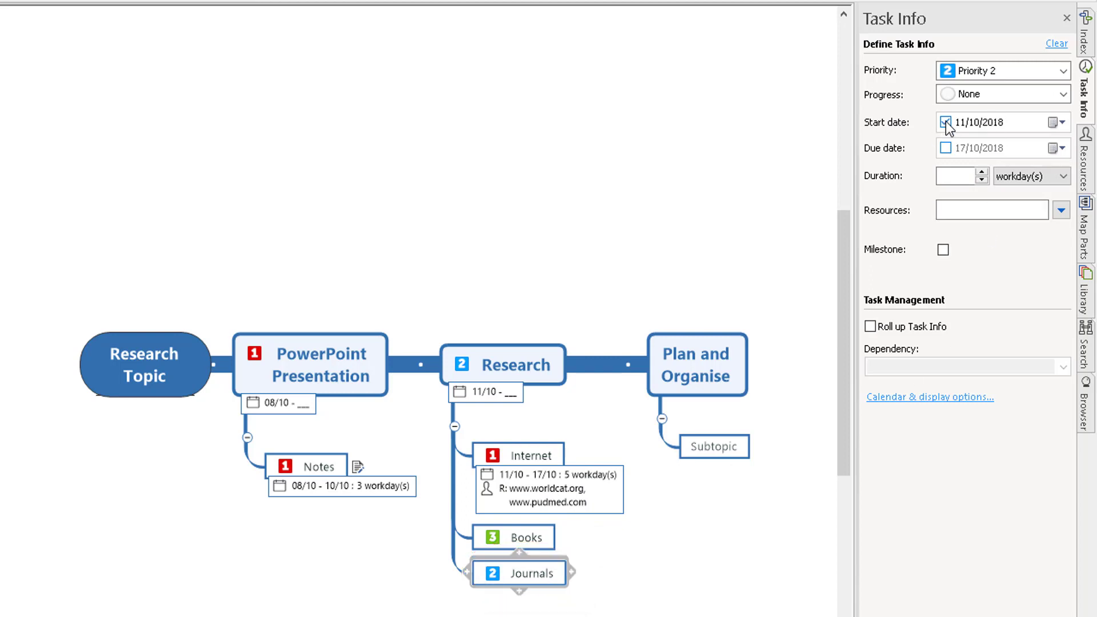
pyautogui.click(1056, 122)
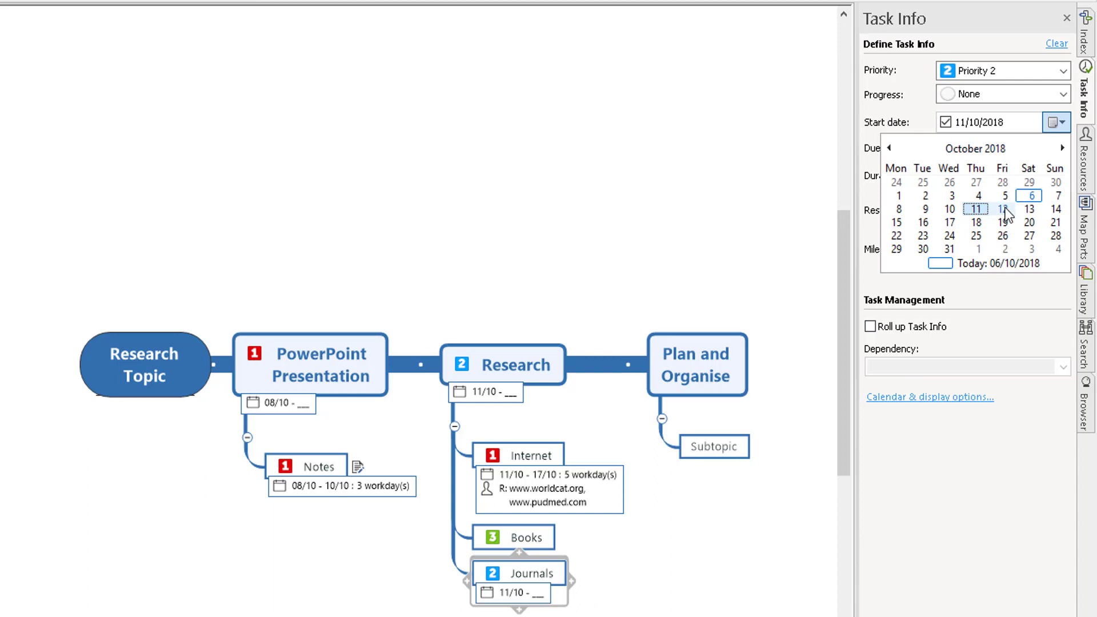
pyautogui.click(977, 223)
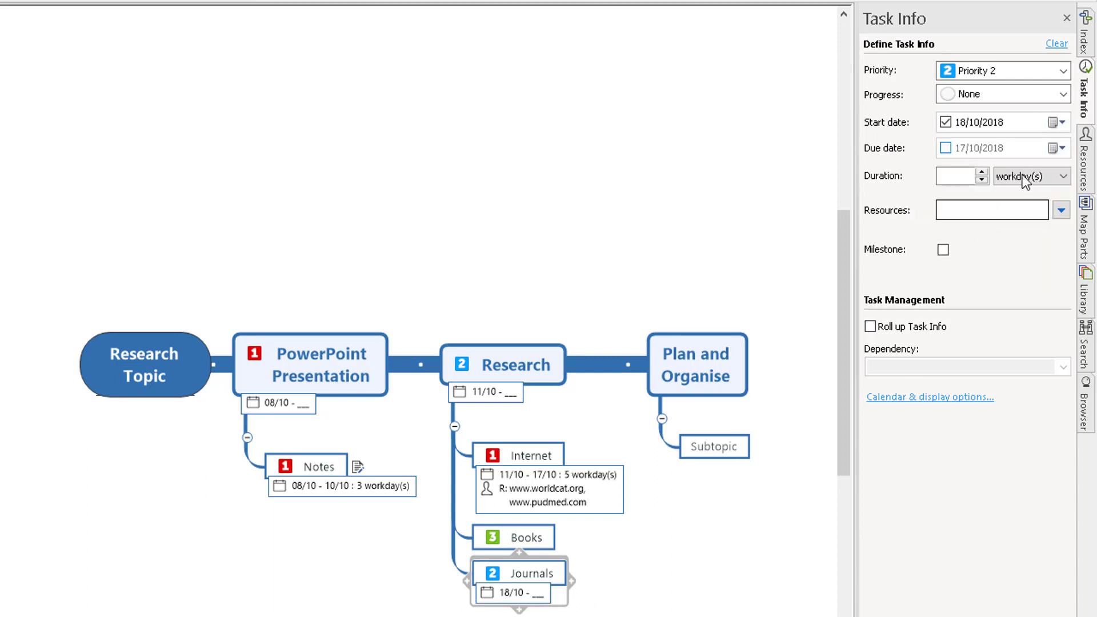
pyautogui.click(1057, 149)
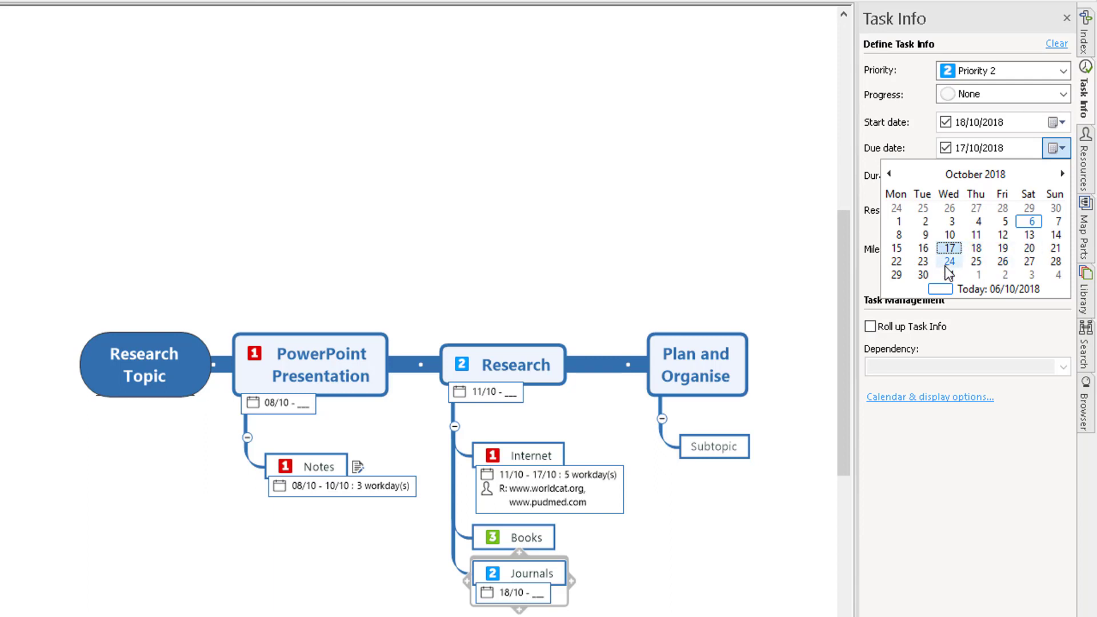
pyautogui.click(923, 261)
pyautogui.click(557, 588)
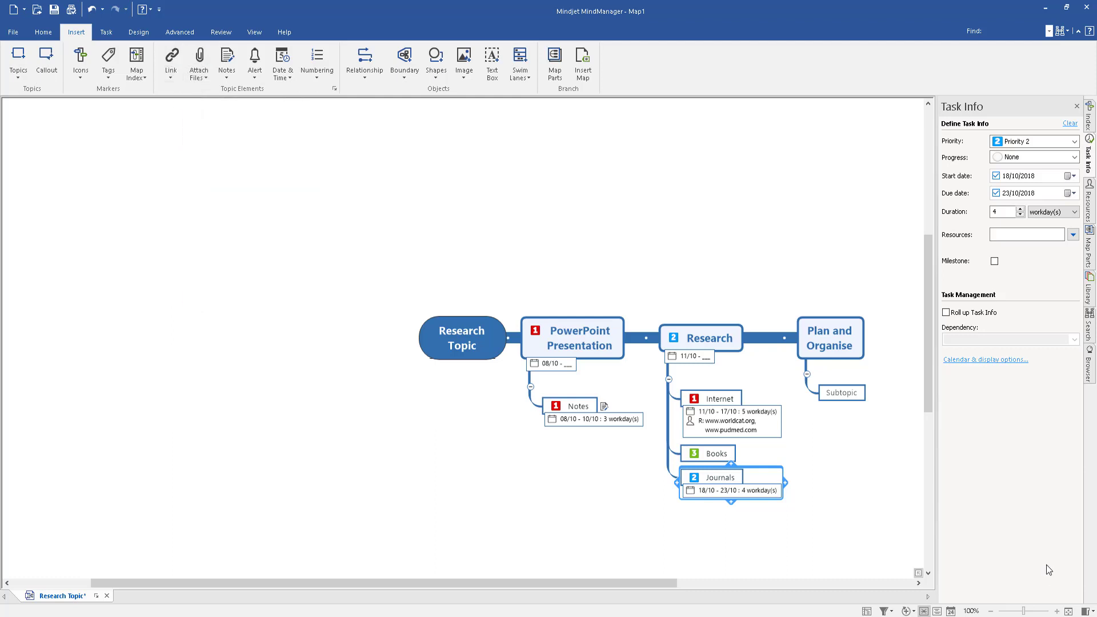
# Step: Switch to the Priority document view to group topics into priority columns
pyautogui.moveTo(566, 582); pyautogui.dragTo(656, 583)
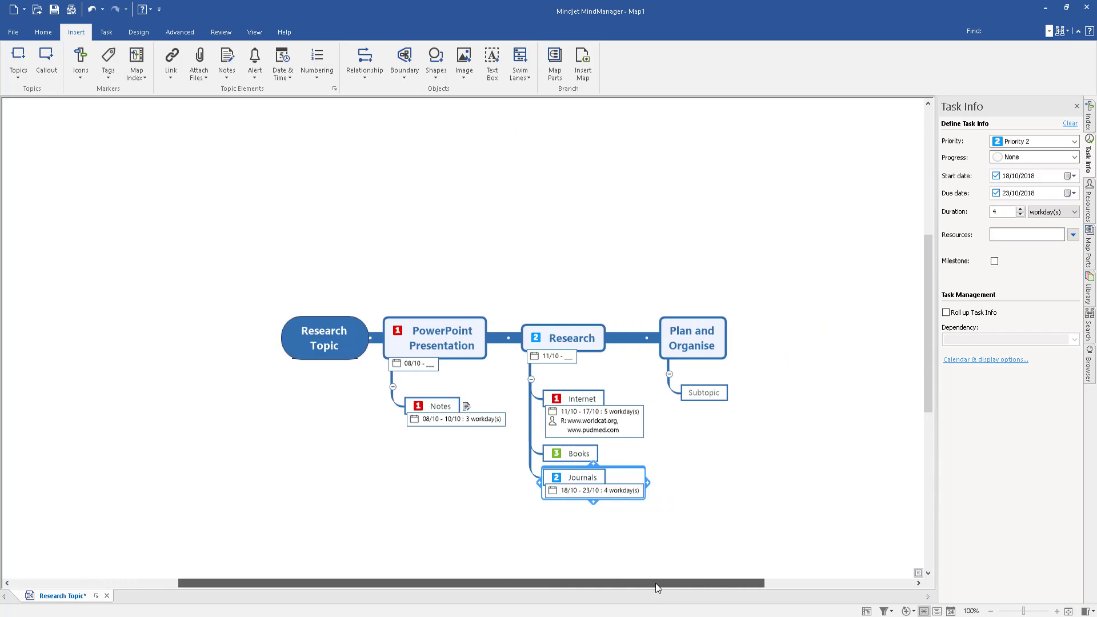
pyautogui.click(254, 32)
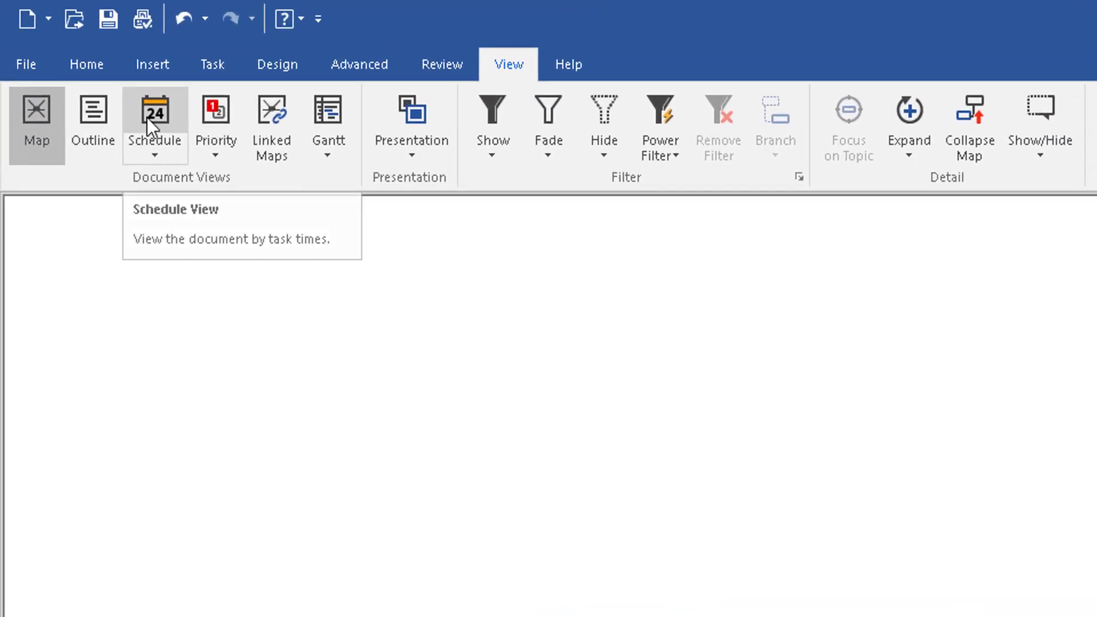
pyautogui.click(211, 117)
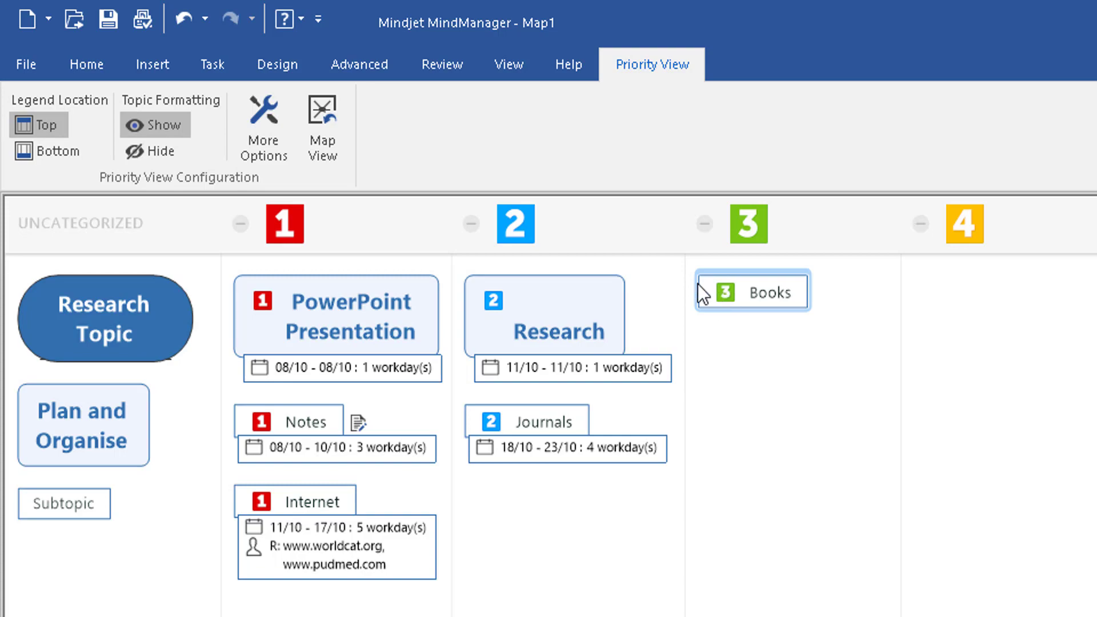
# Step: Show the Schedule View and zoom so dates through 29/10/2018 are visible
pyautogui.click(507, 64)
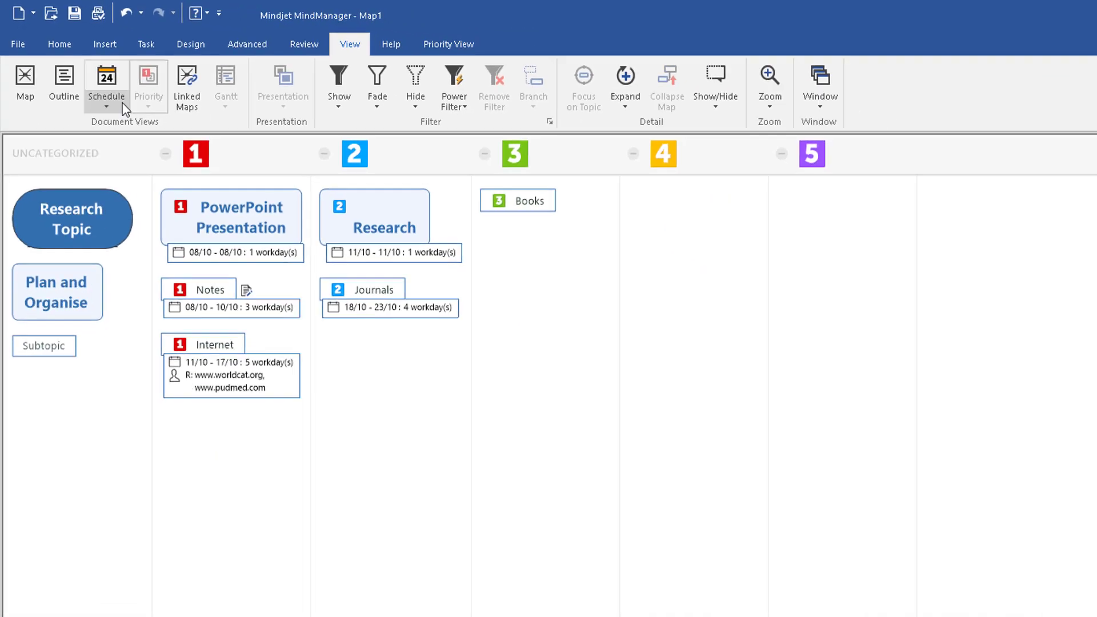
pyautogui.click(127, 113)
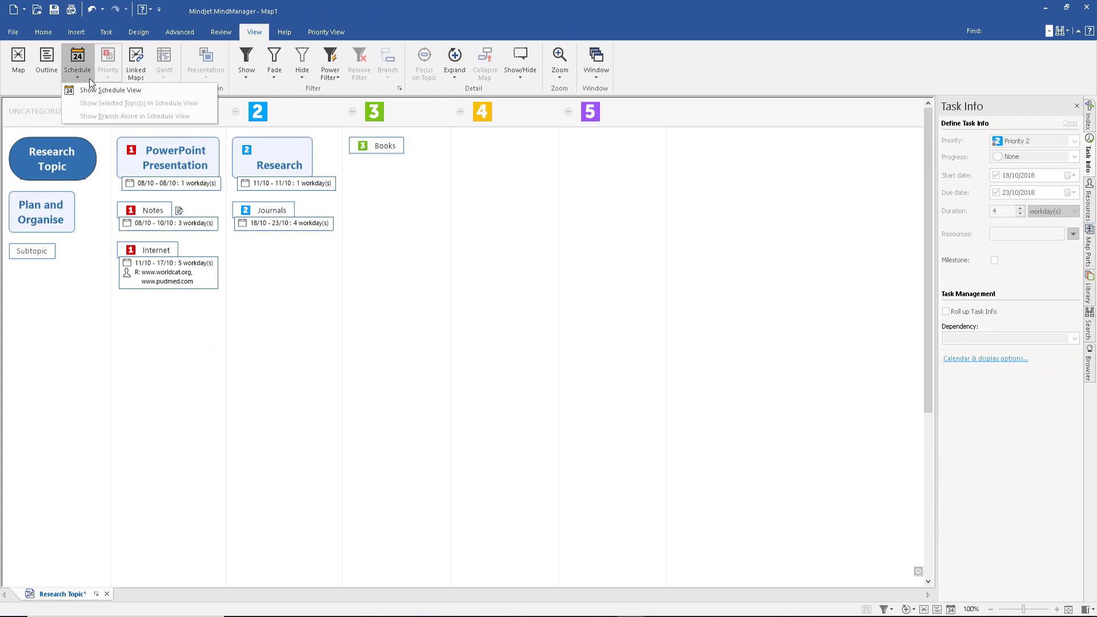
pyautogui.click(94, 89)
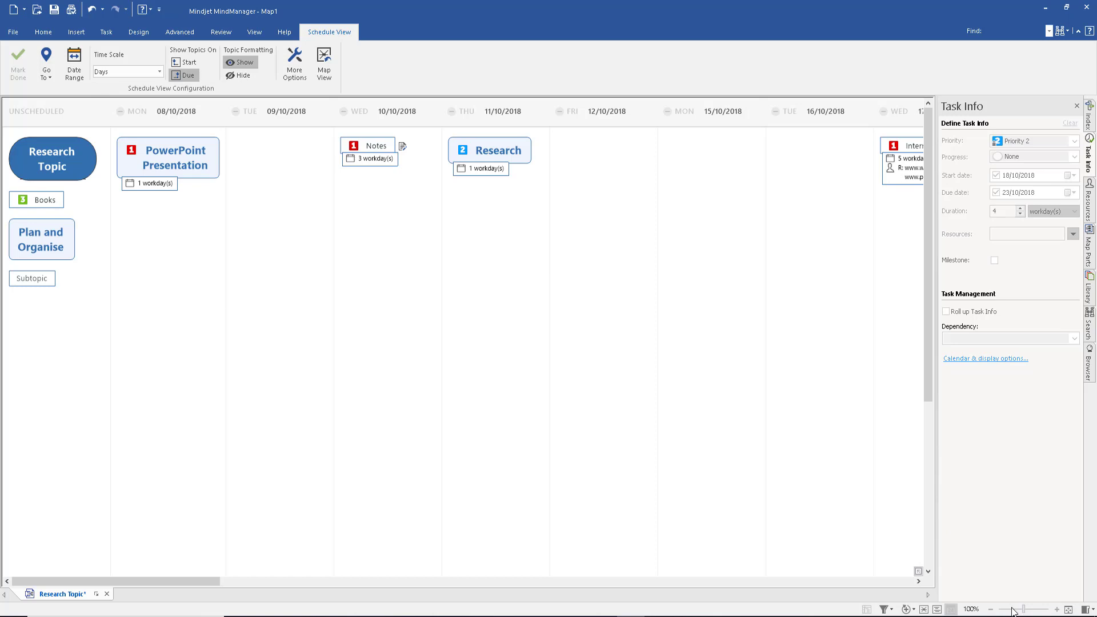
pyautogui.click(992, 610)
pyautogui.click(991, 609)
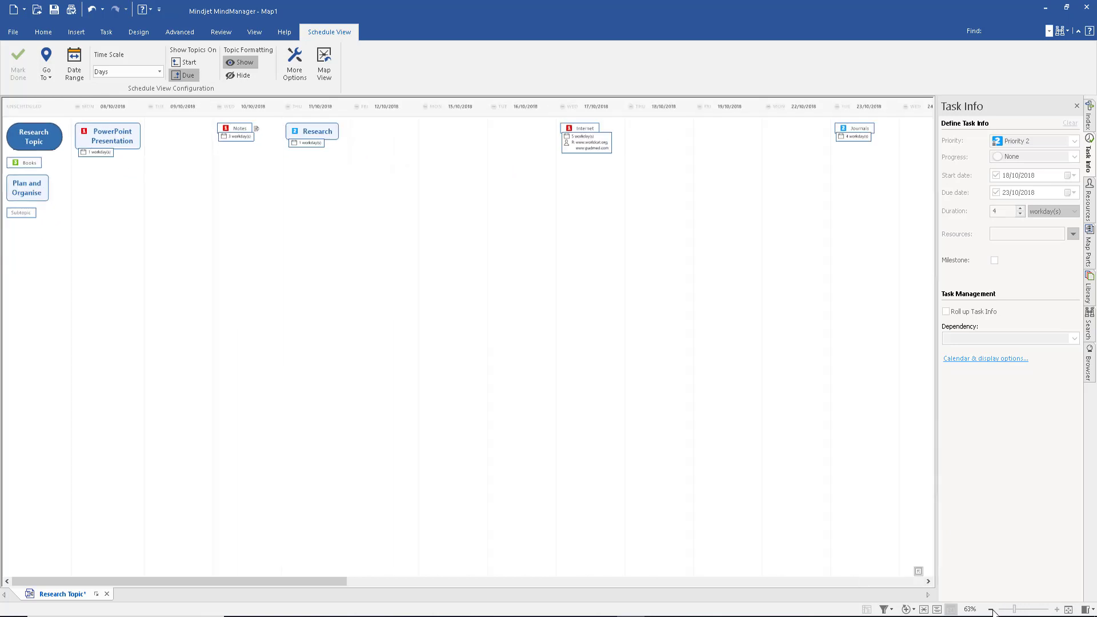
pyautogui.click(991, 609)
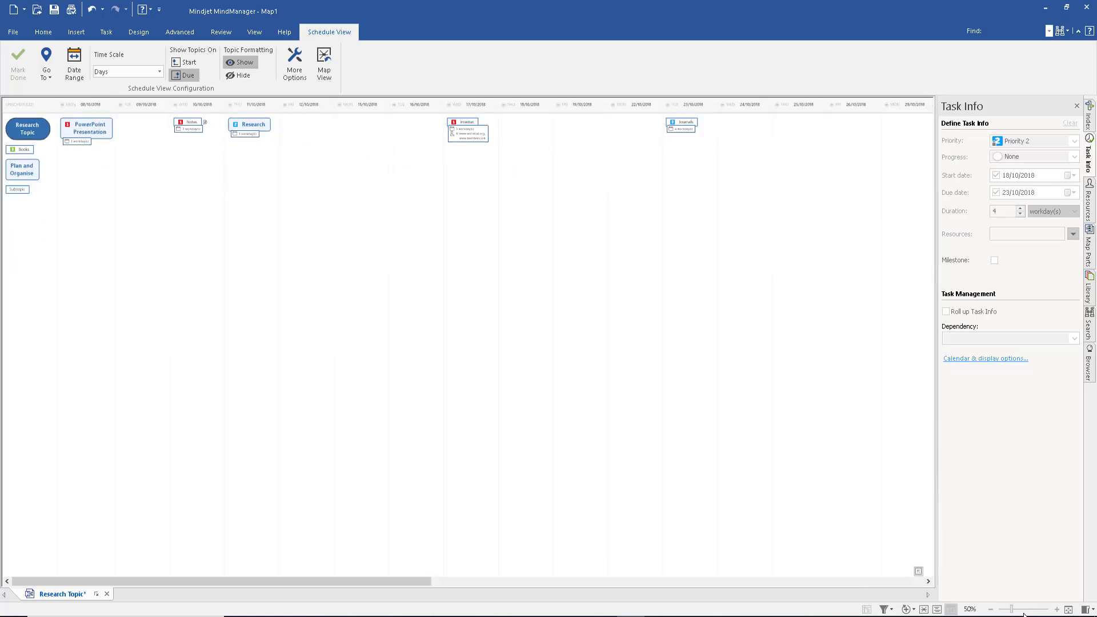
pyautogui.click(1057, 609)
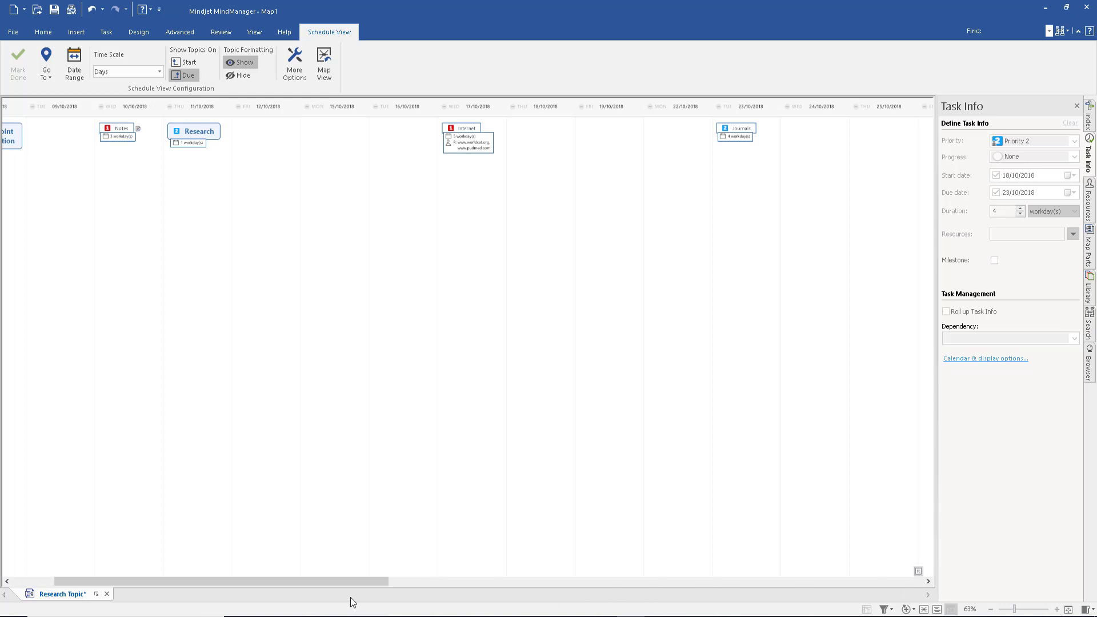
pyautogui.moveTo(349, 578); pyautogui.dragTo(299, 565)
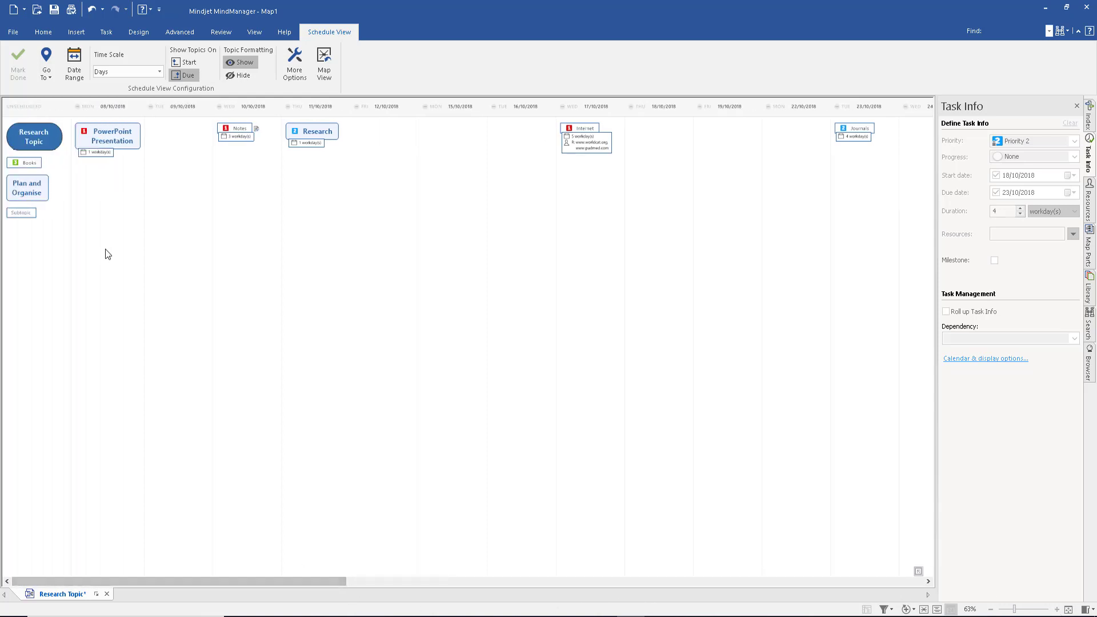
# Step: Review the Books, Plan and Organise and Subtopic tasks, then mark Notes as done
pyautogui.click(20, 163)
pyautogui.click(23, 192)
pyautogui.click(20, 211)
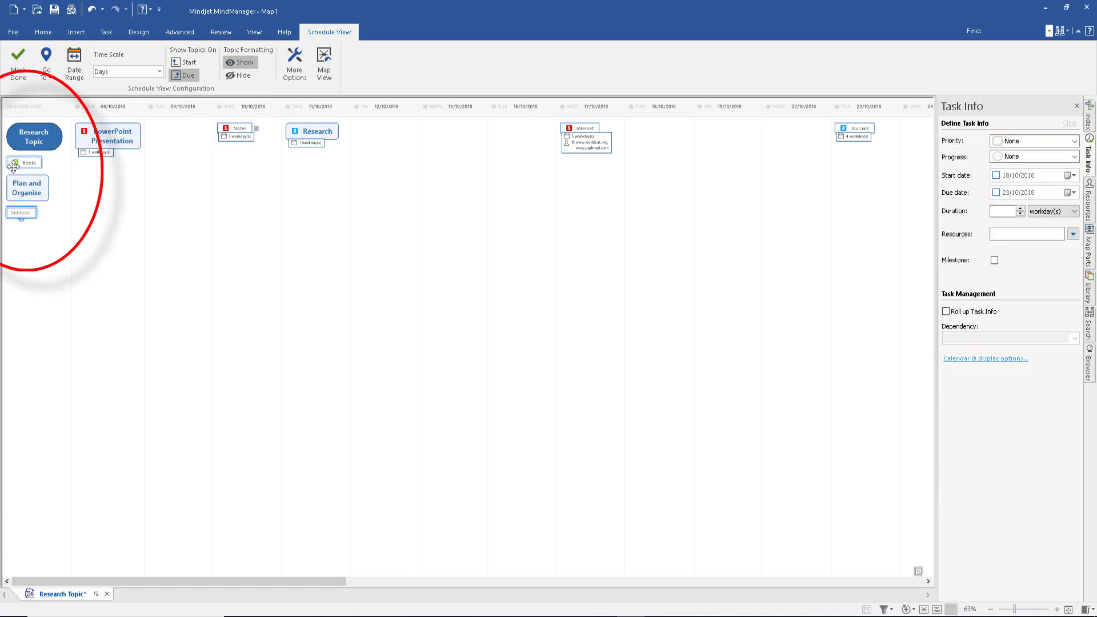
pyautogui.click(113, 137)
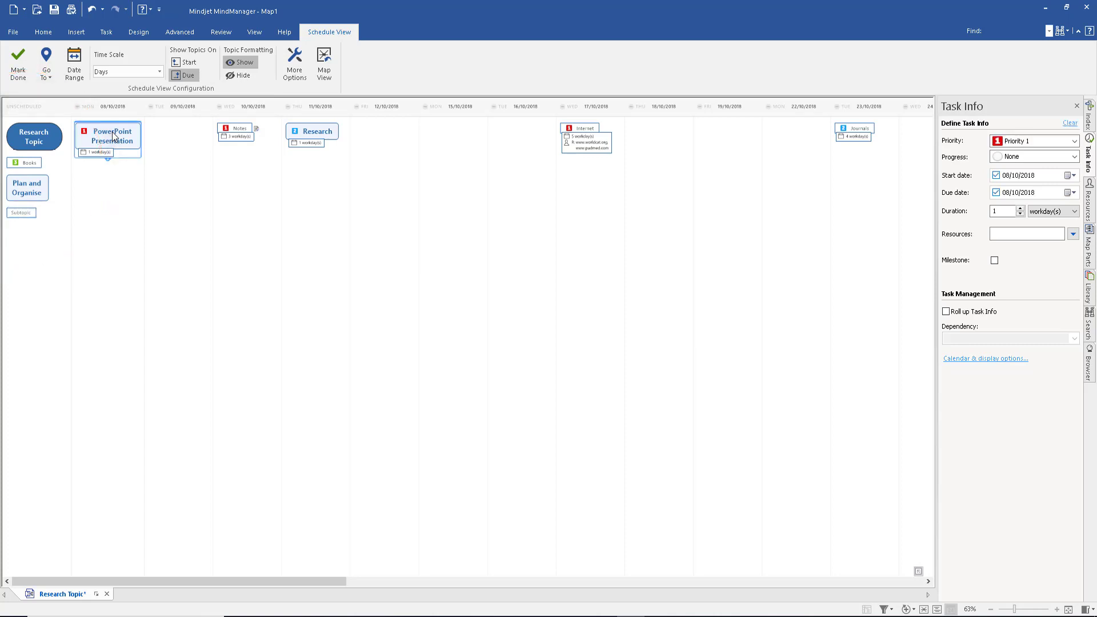
pyautogui.click(236, 135)
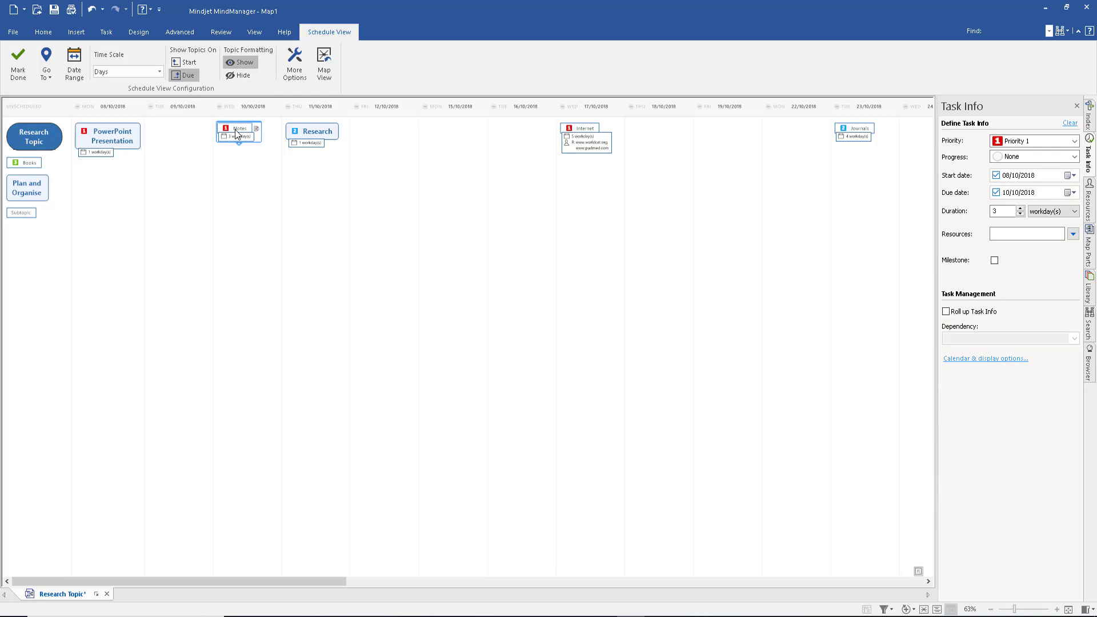
pyautogui.click(18, 62)
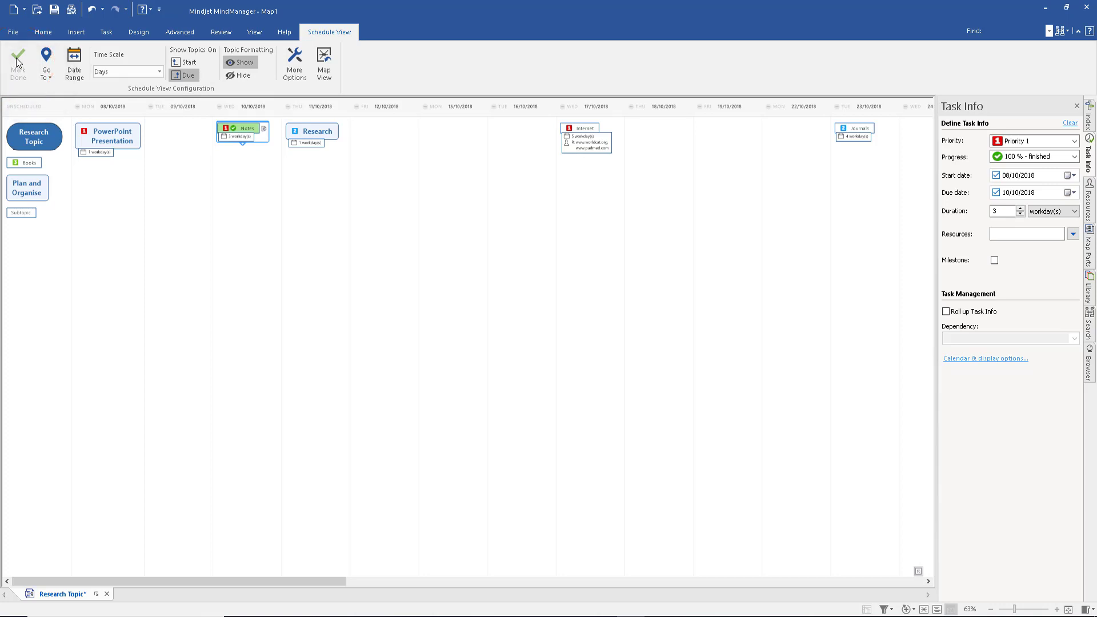
# Step: Toggle the schedule between placing tasks on start dates and due dates
pyautogui.click(184, 62)
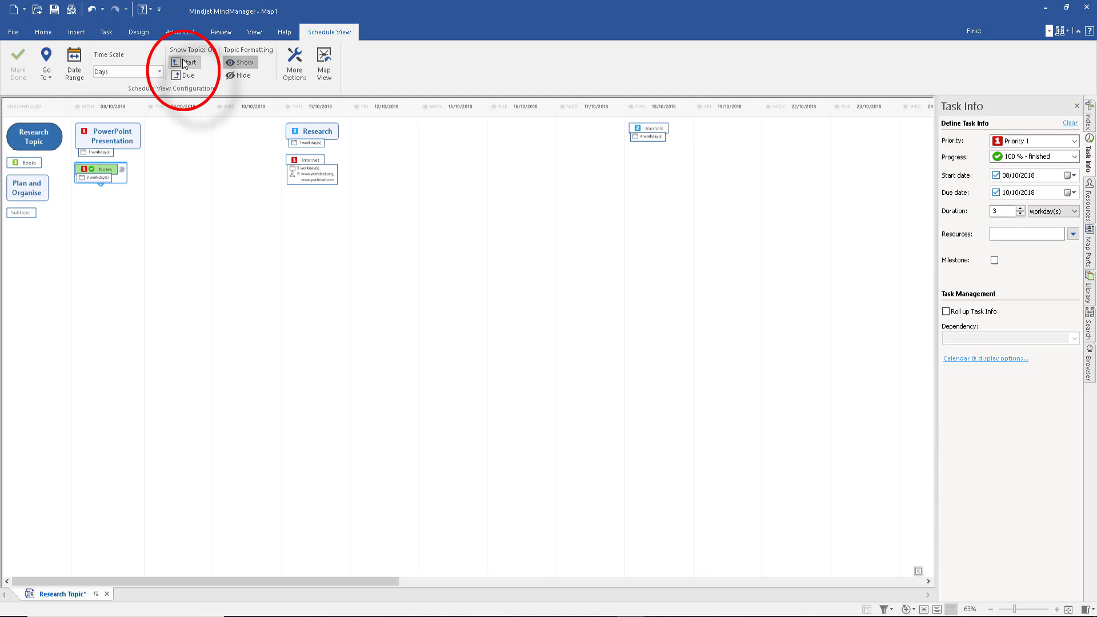
pyautogui.click(187, 75)
pyautogui.click(185, 63)
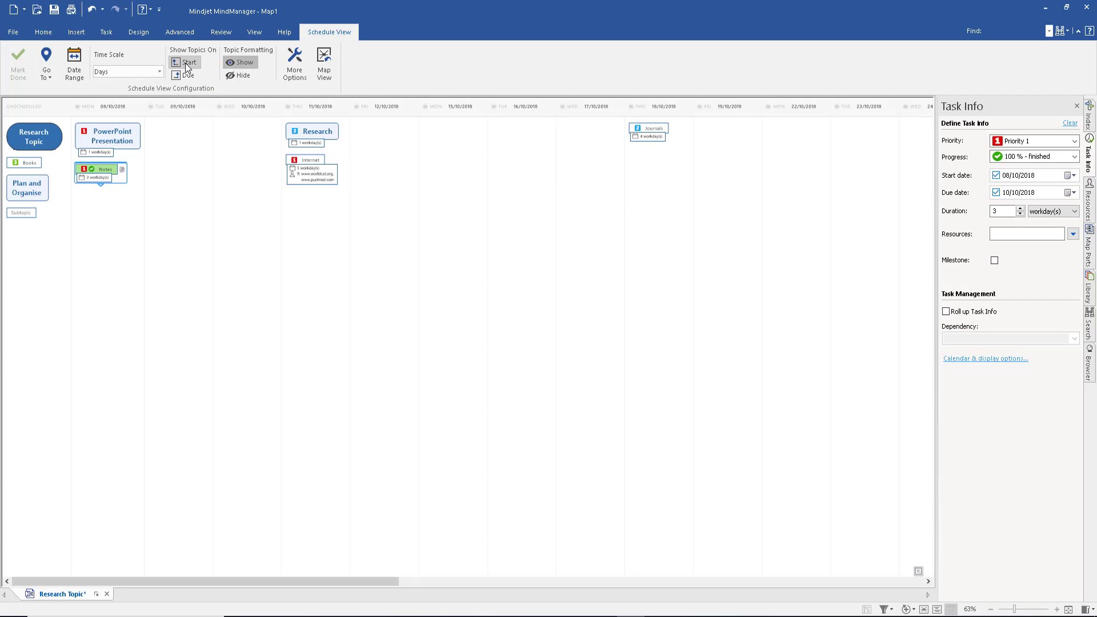
pyautogui.click(187, 76)
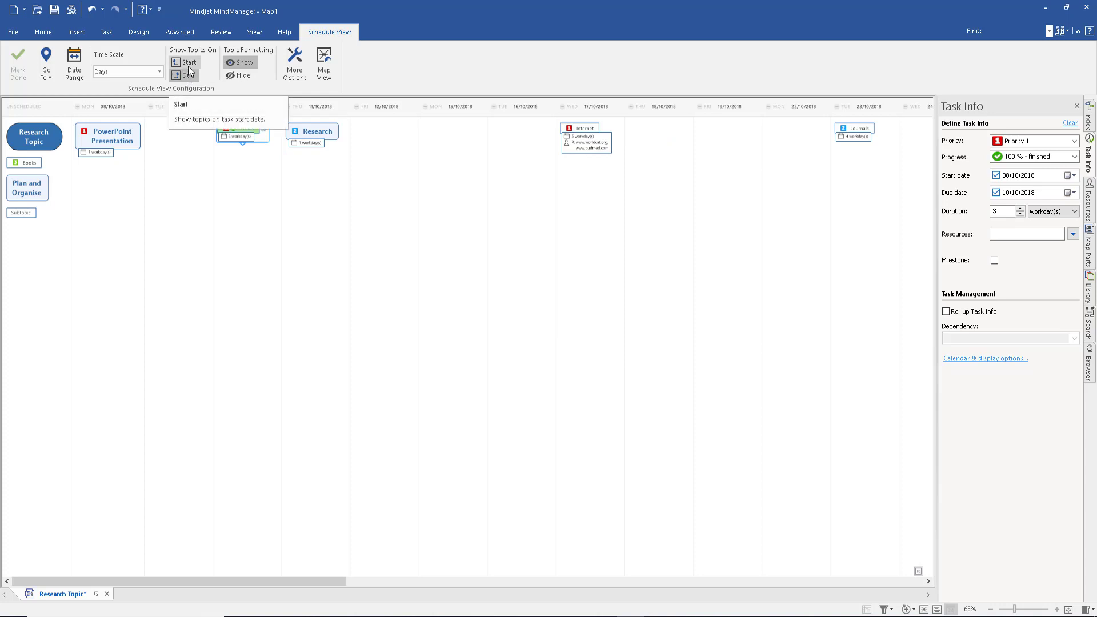
# Step: Set the Internet task's progress to 50%
pyautogui.click(318, 139)
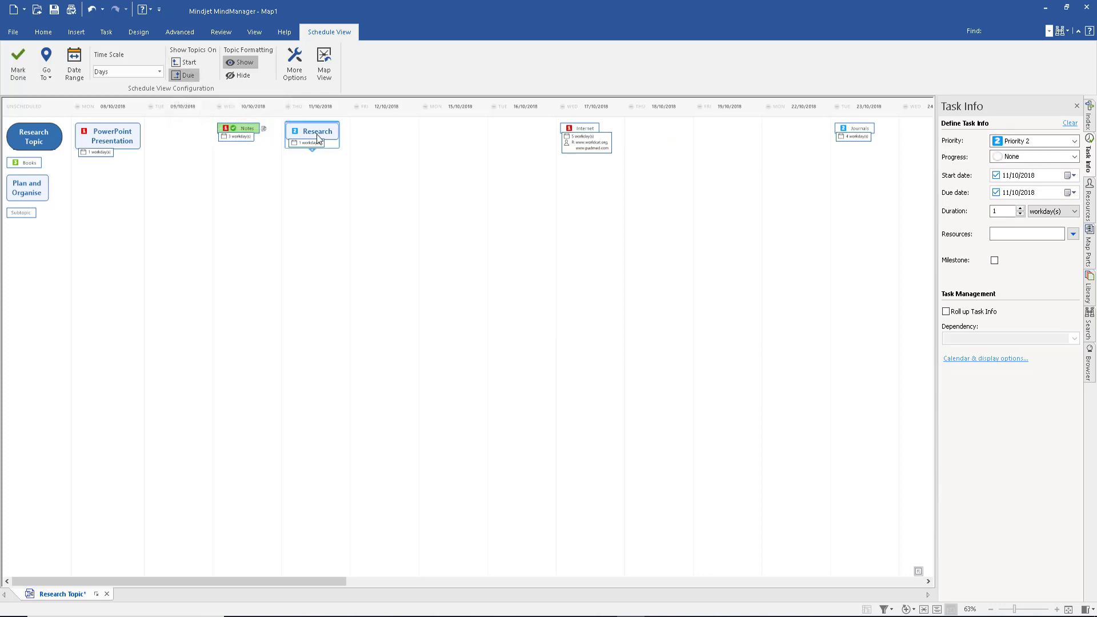
pyautogui.click(583, 129)
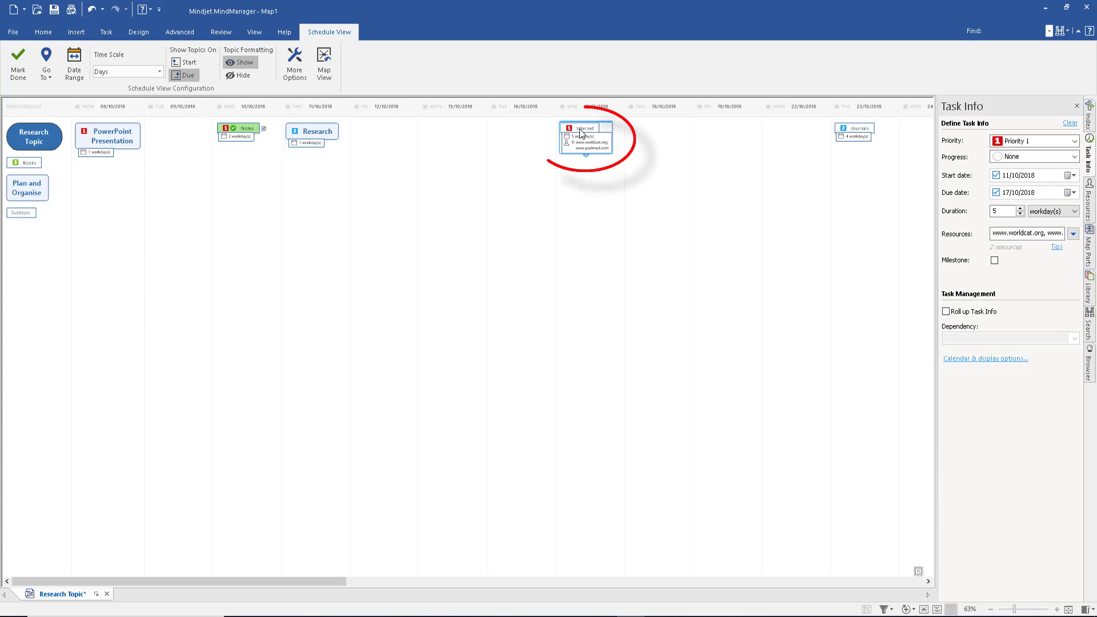
pyautogui.click(1048, 158)
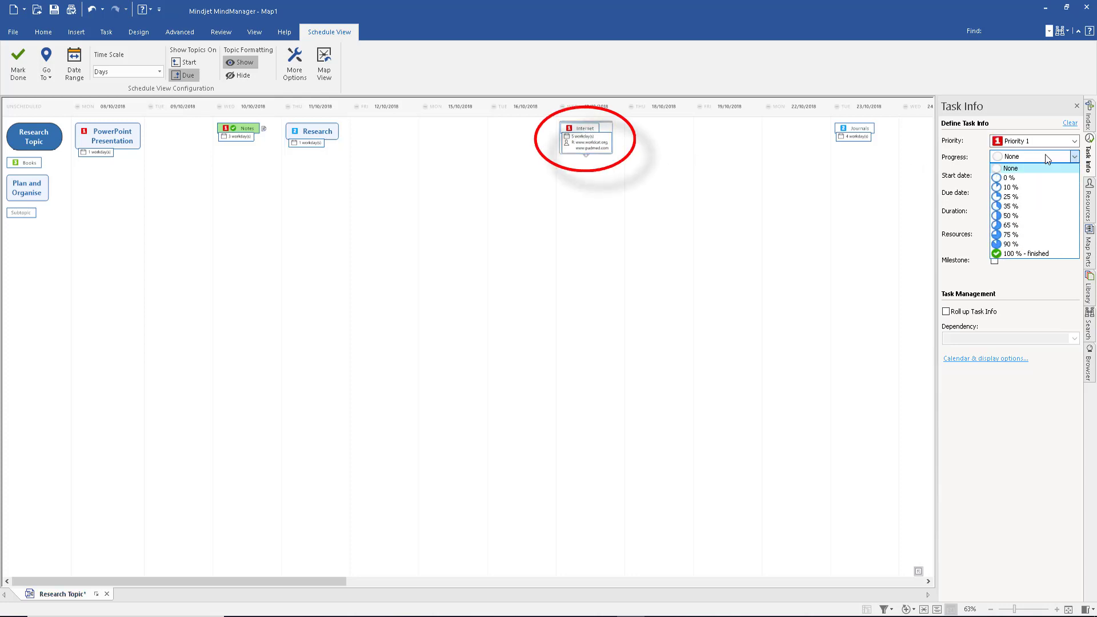
pyautogui.click(1023, 214)
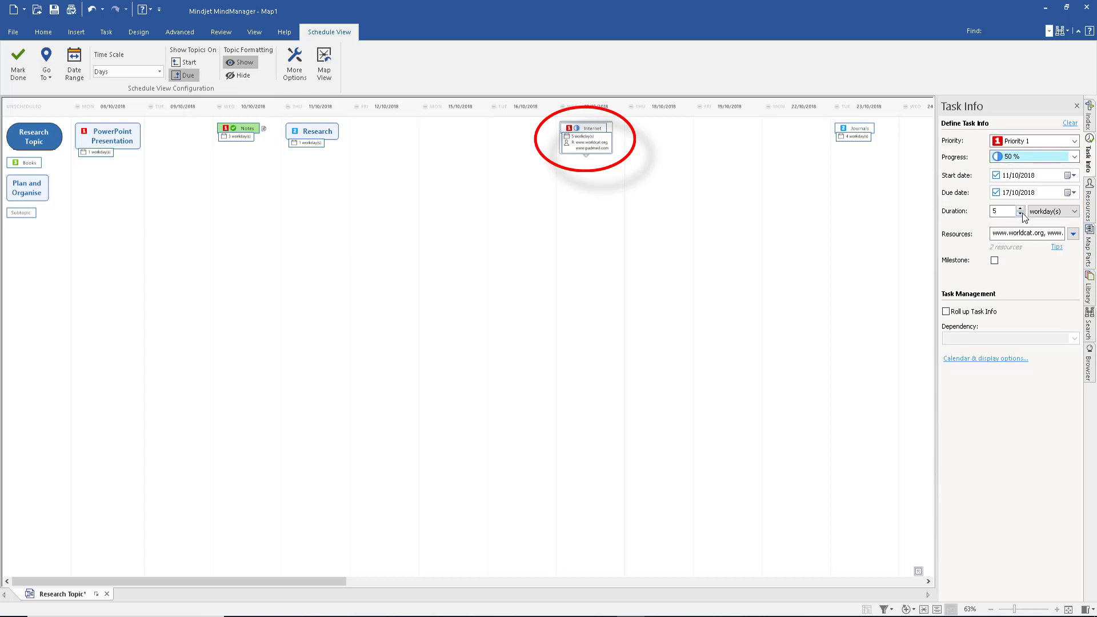
pyautogui.moveTo(582, 137)
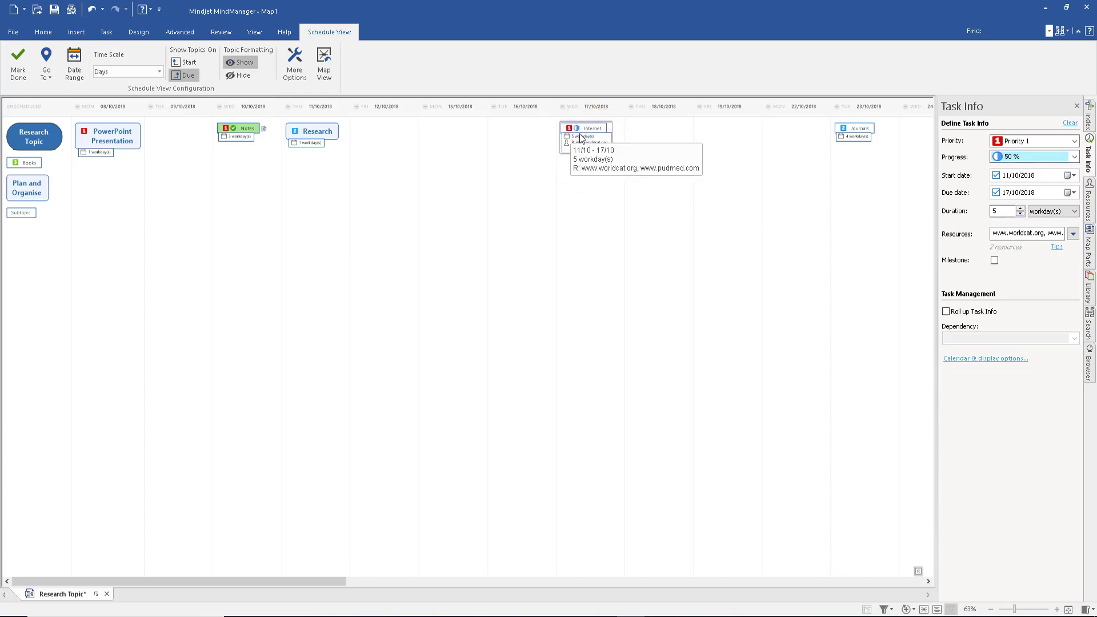
pyautogui.click(252, 32)
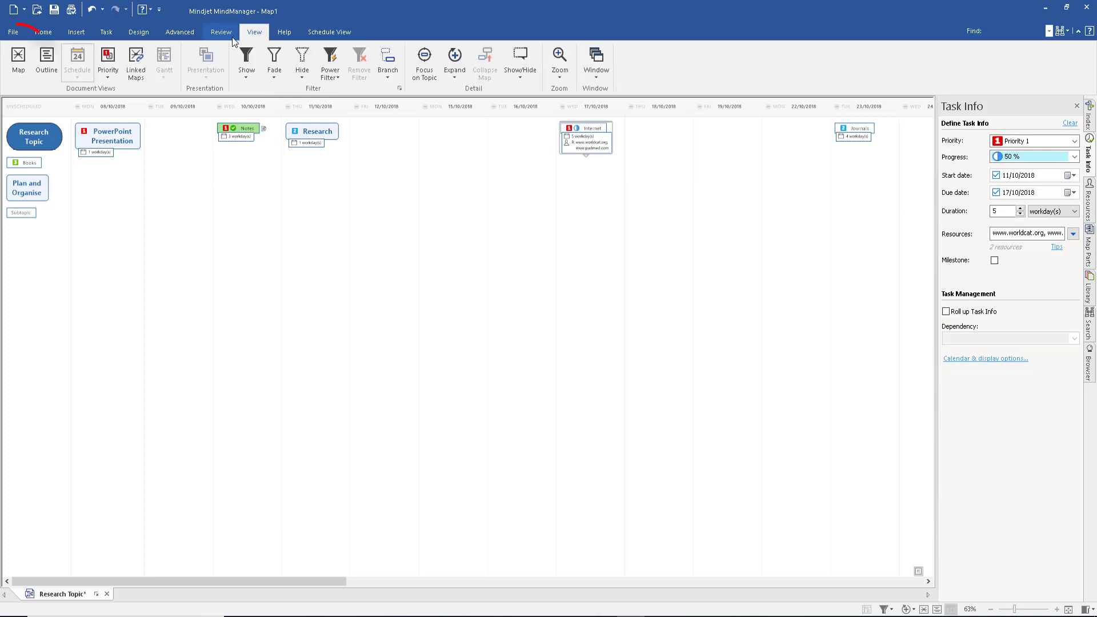
# Step: Open the Gantt chart beside the map and shift Internet one day later to 12/10–18/10
pyautogui.click(18, 60)
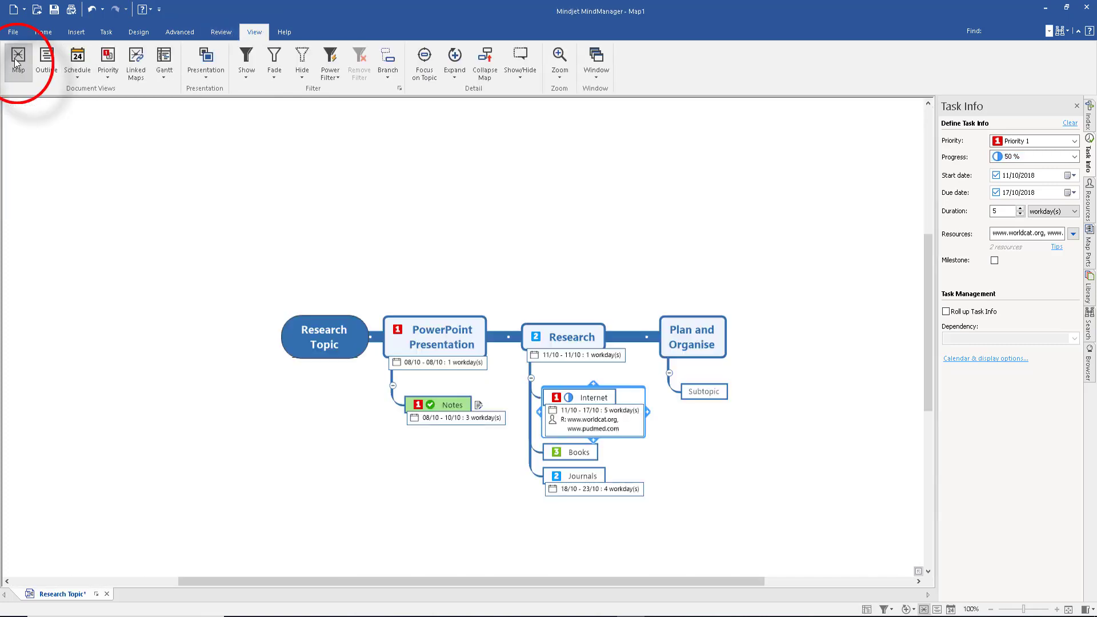
pyautogui.click(163, 62)
pyautogui.scroll(-1, 927, 460)
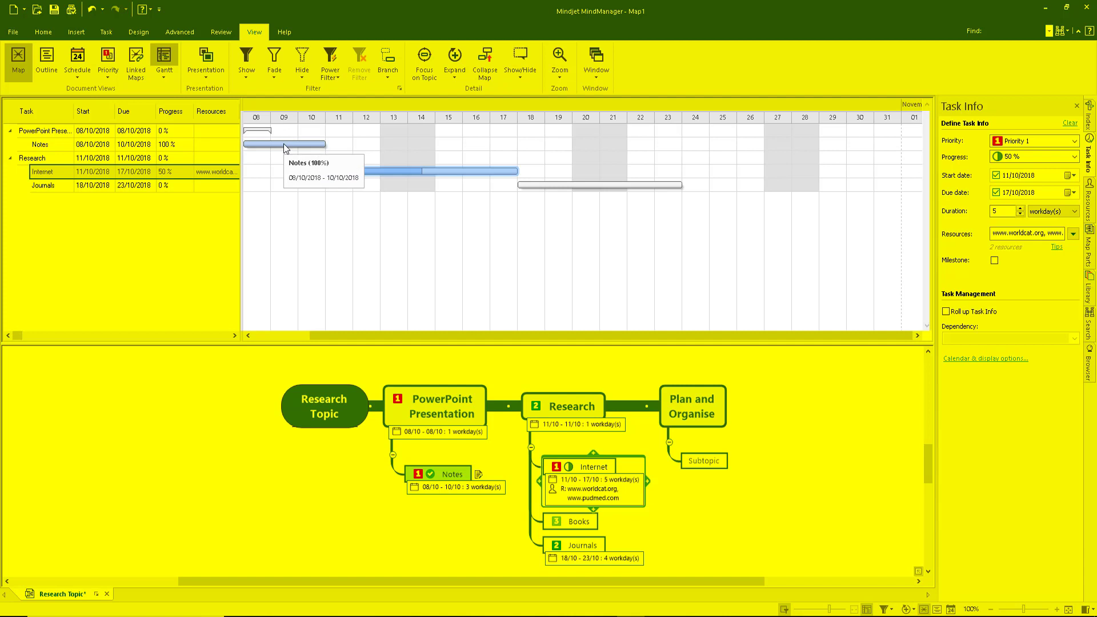
pyautogui.click(285, 145)
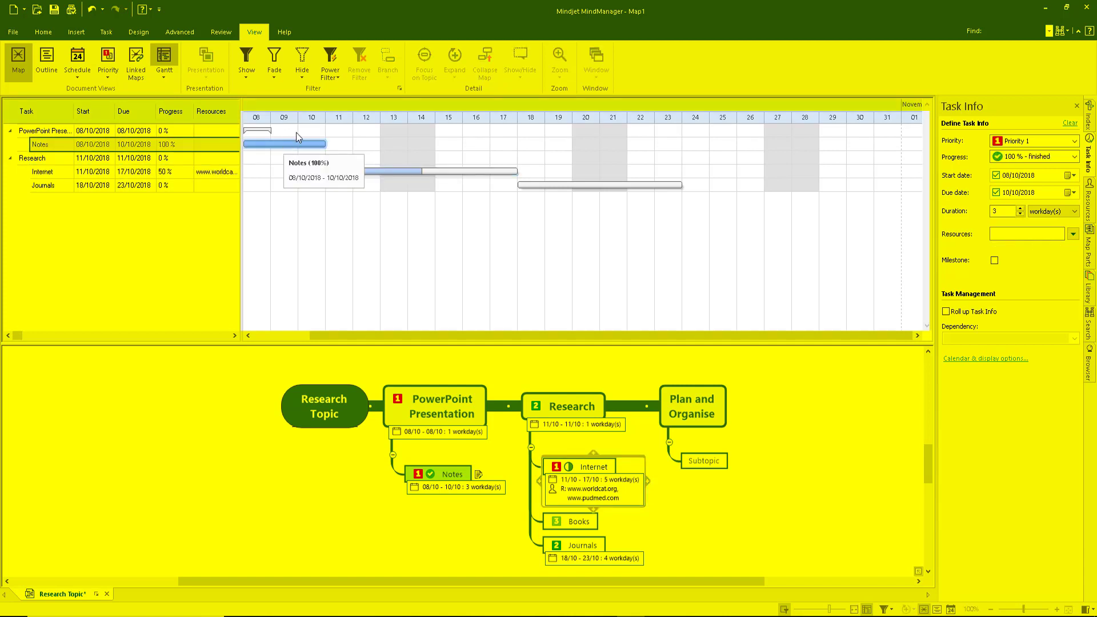
pyautogui.moveTo(370, 169); pyautogui.dragTo(424, 177)
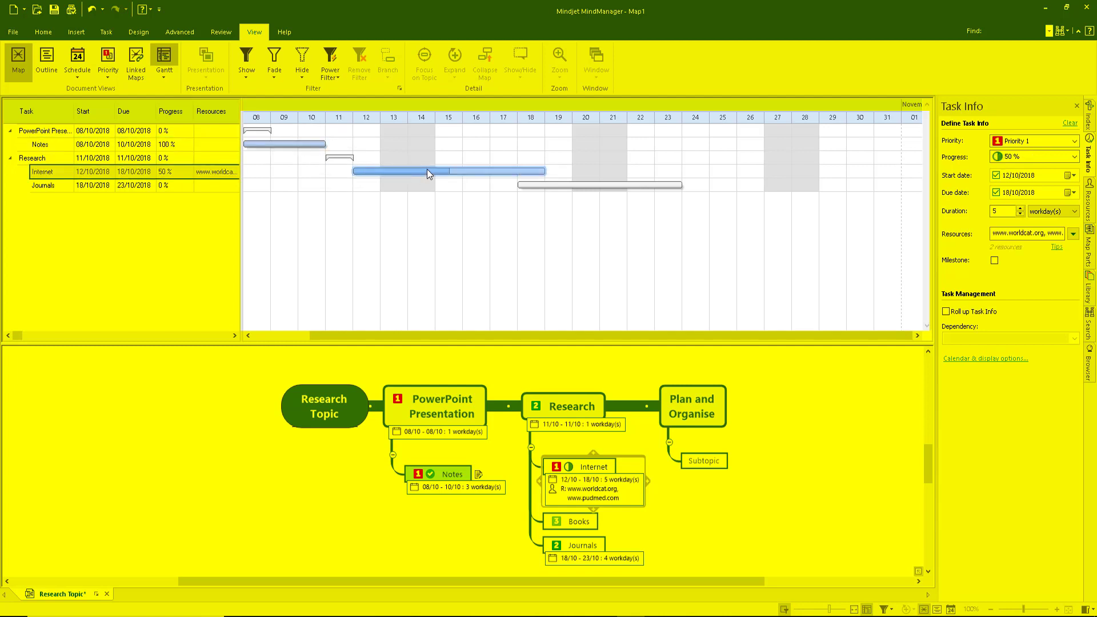
# Step: Set the Notes task's progress to 25%
pyautogui.click(317, 144)
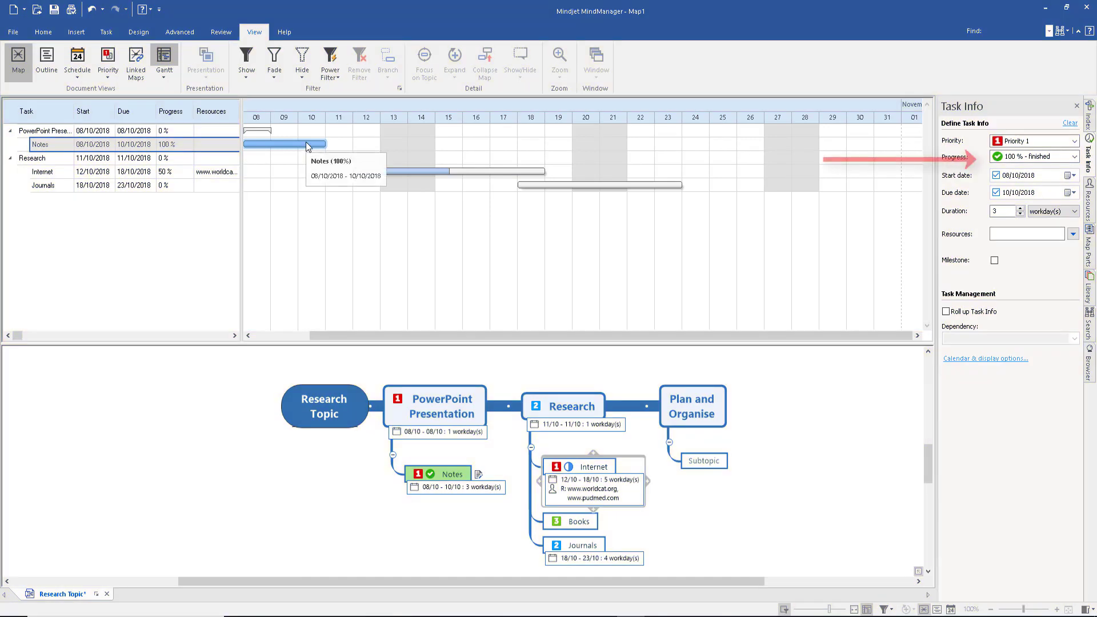
pyautogui.click(1074, 156)
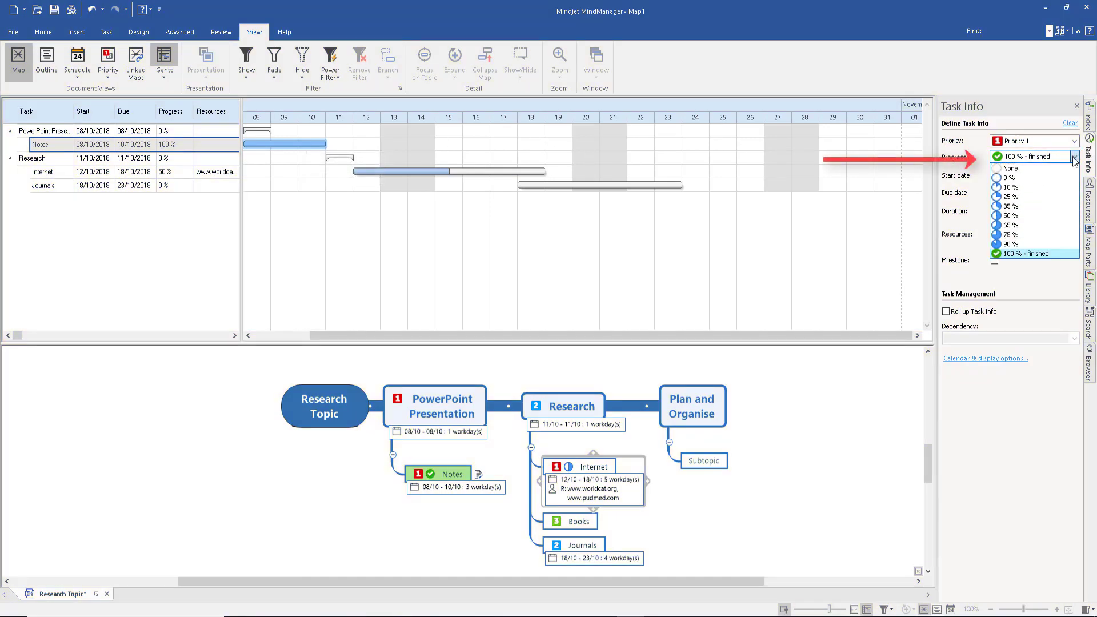
pyautogui.click(1011, 197)
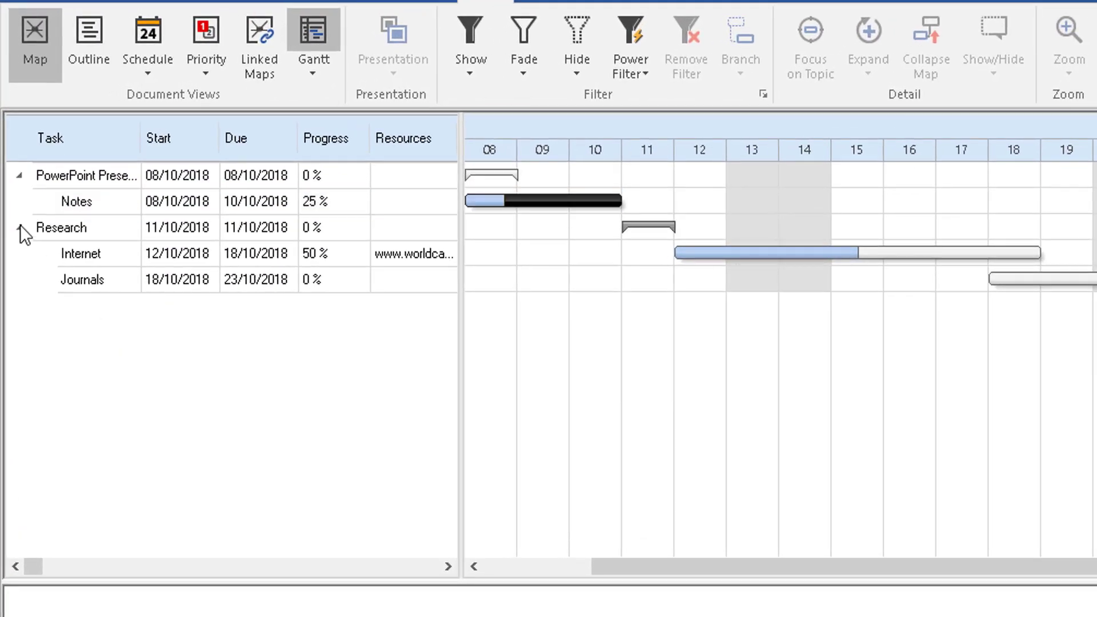
# Step: Add a Subtopic task under Research in the Gantt chart, dated 11/10/2018 for one workday
pyautogui.rightClick(20, 224)
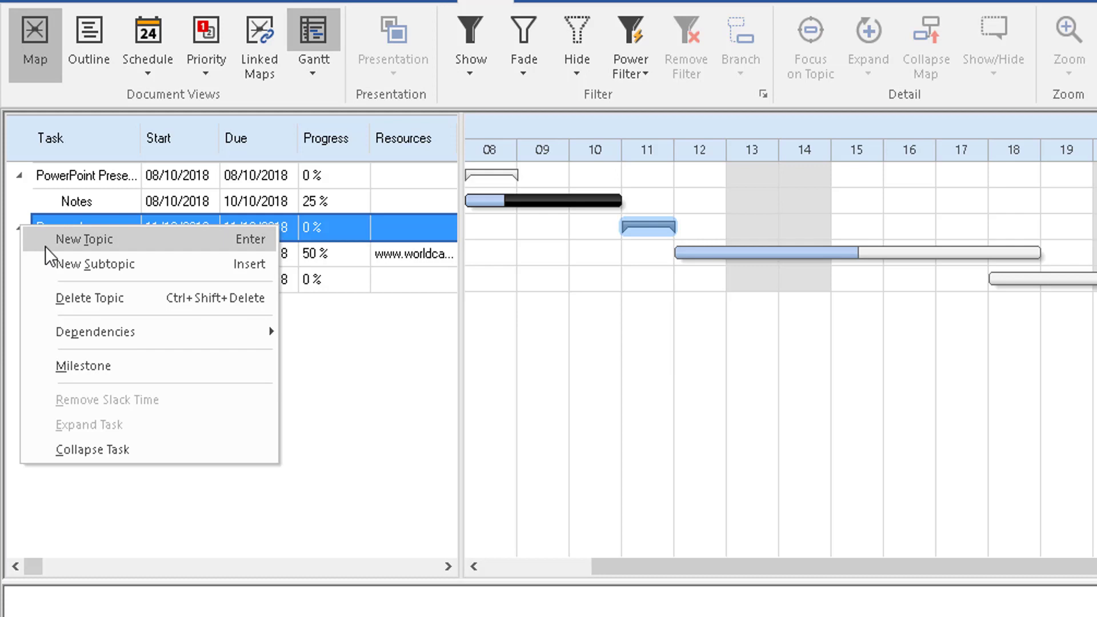
pyautogui.click(57, 262)
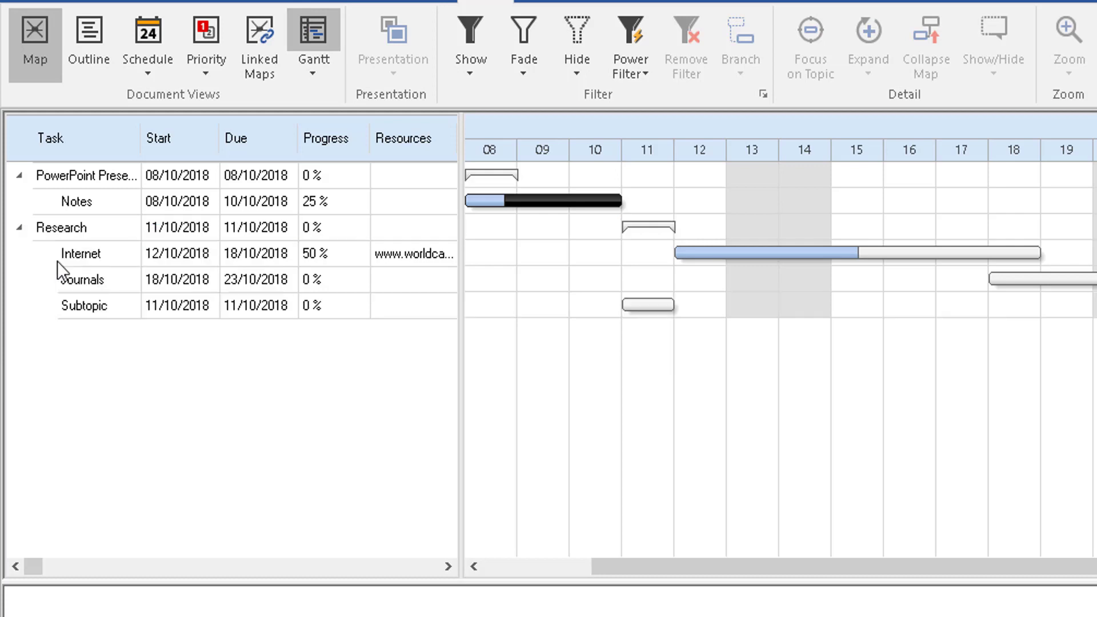
pyautogui.click(95, 311)
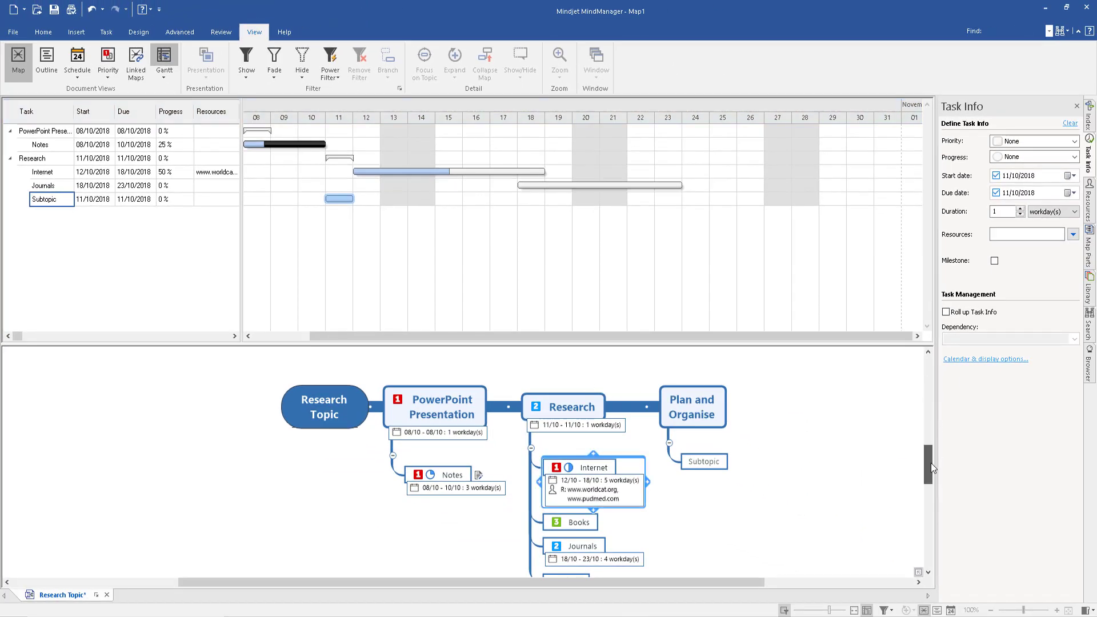
pyautogui.moveTo(931, 462); pyautogui.dragTo(930, 473)
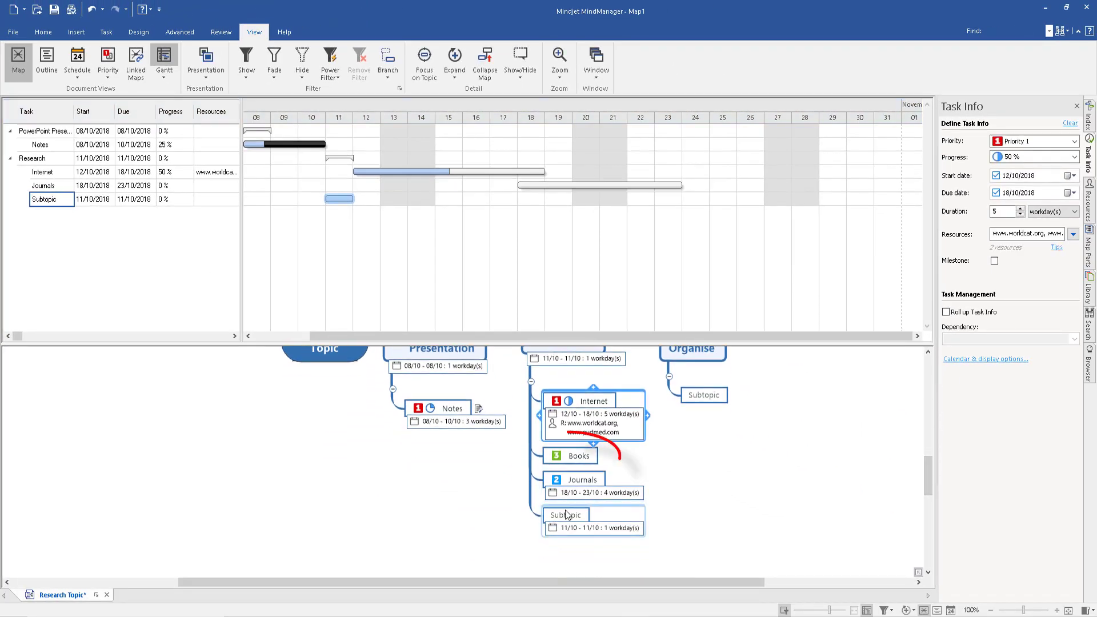
pyautogui.click(568, 458)
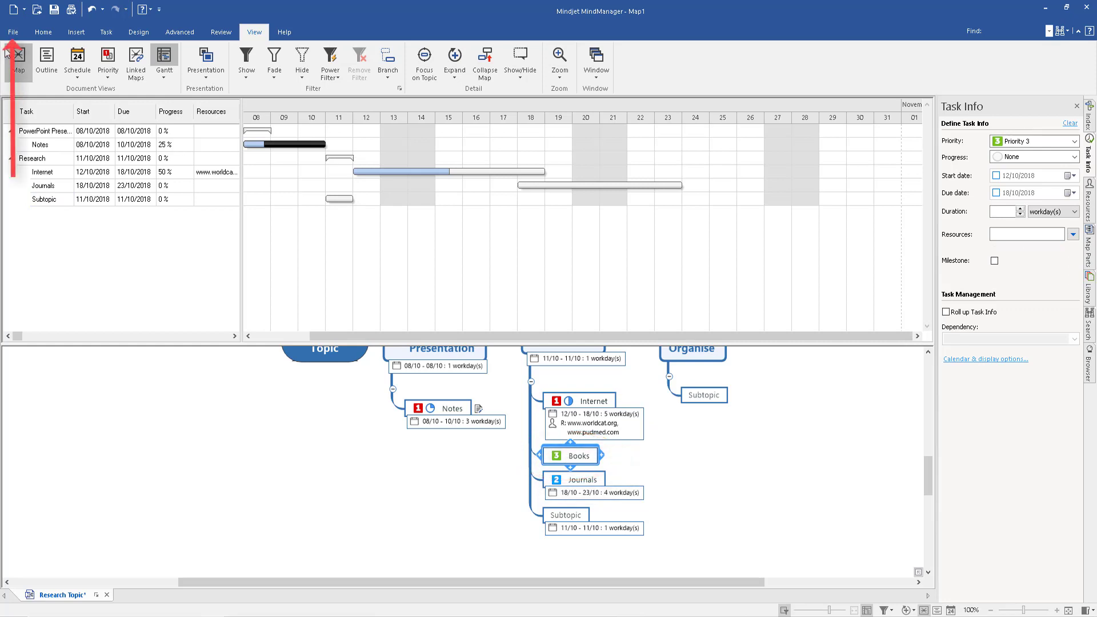
pyautogui.click(12, 31)
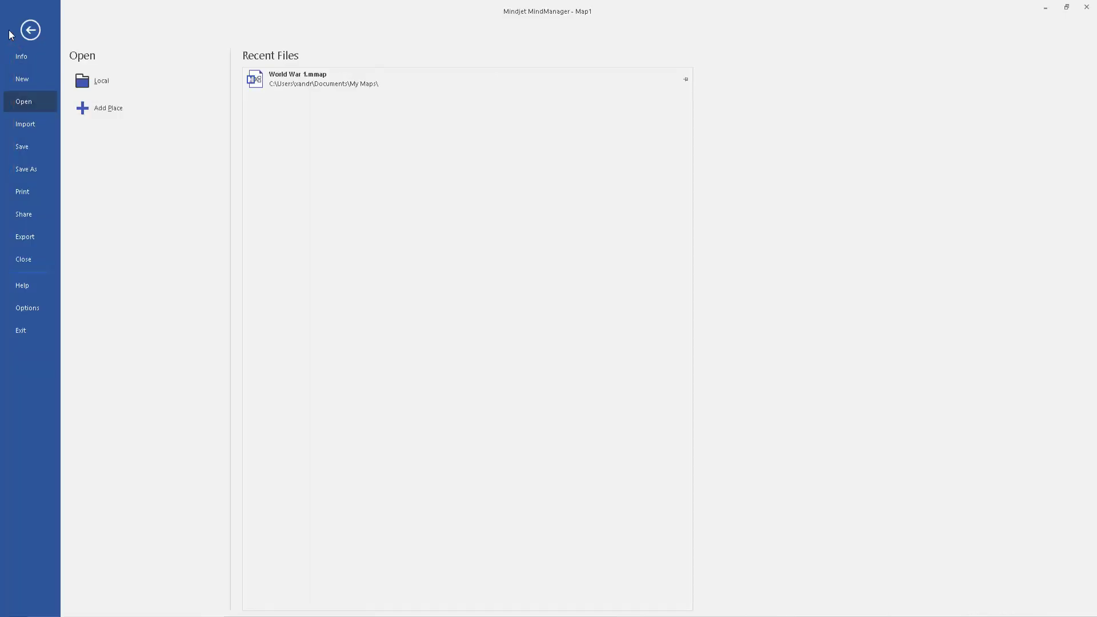
pyautogui.click(30, 201)
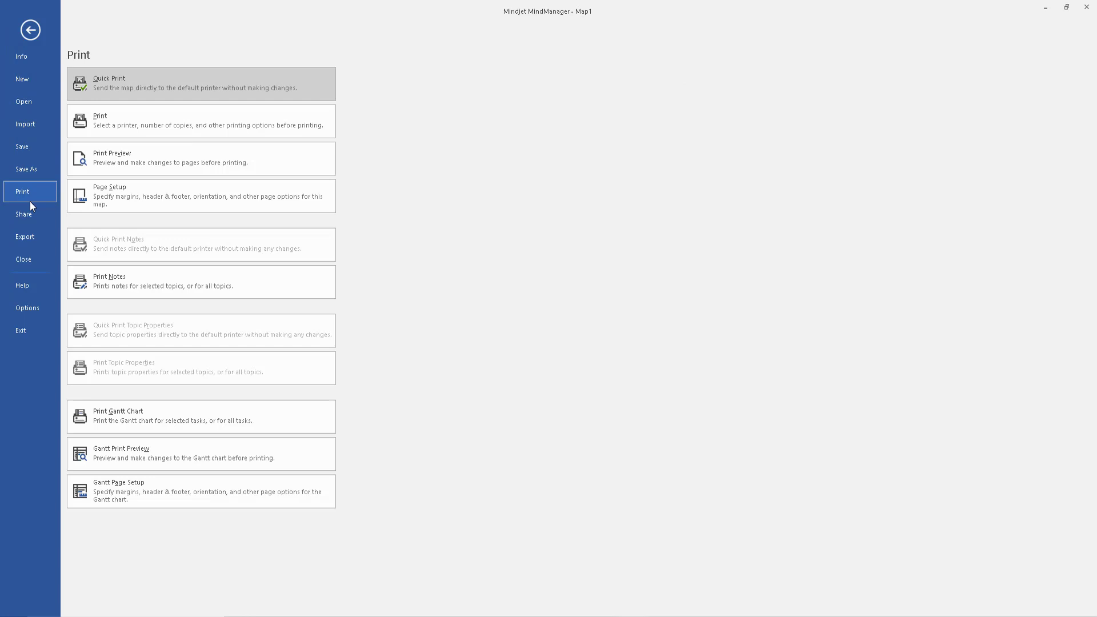
pyautogui.click(129, 159)
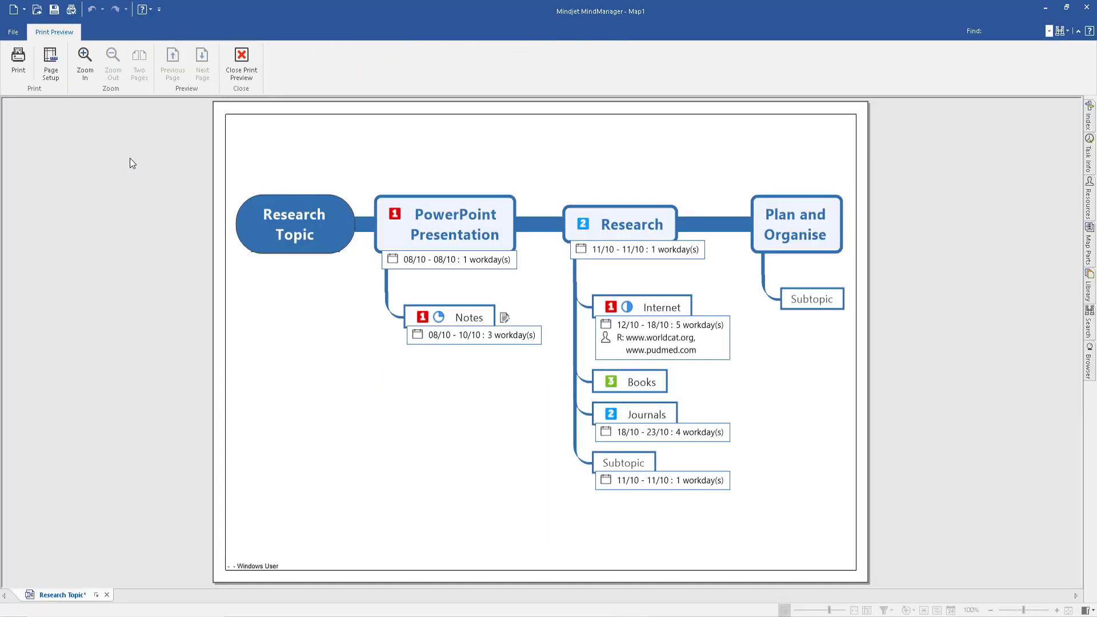
pyautogui.click(241, 62)
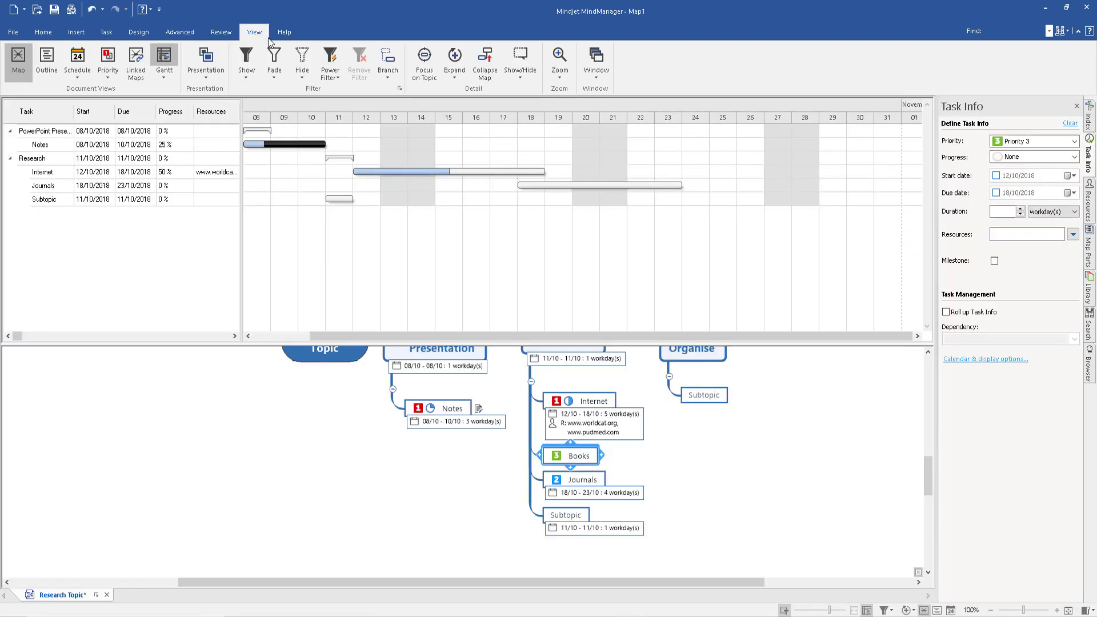
# Step: Dock the Gantt chart to the right of the map and drag to adjust its width
pyautogui.click(107, 32)
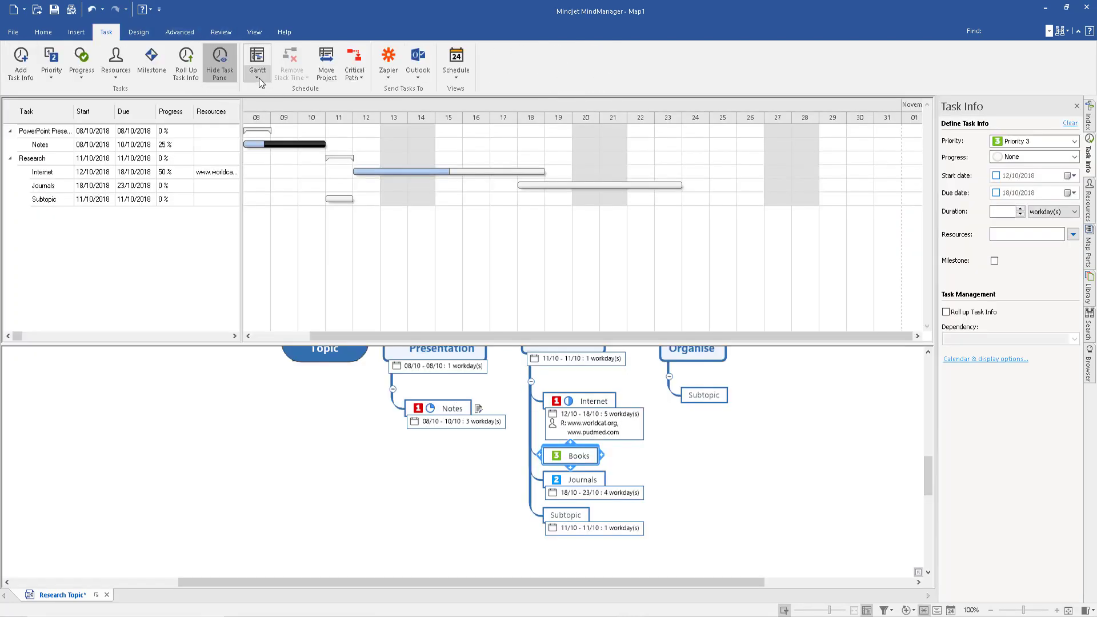
pyautogui.click(258, 78)
pyautogui.moveTo(267, 92)
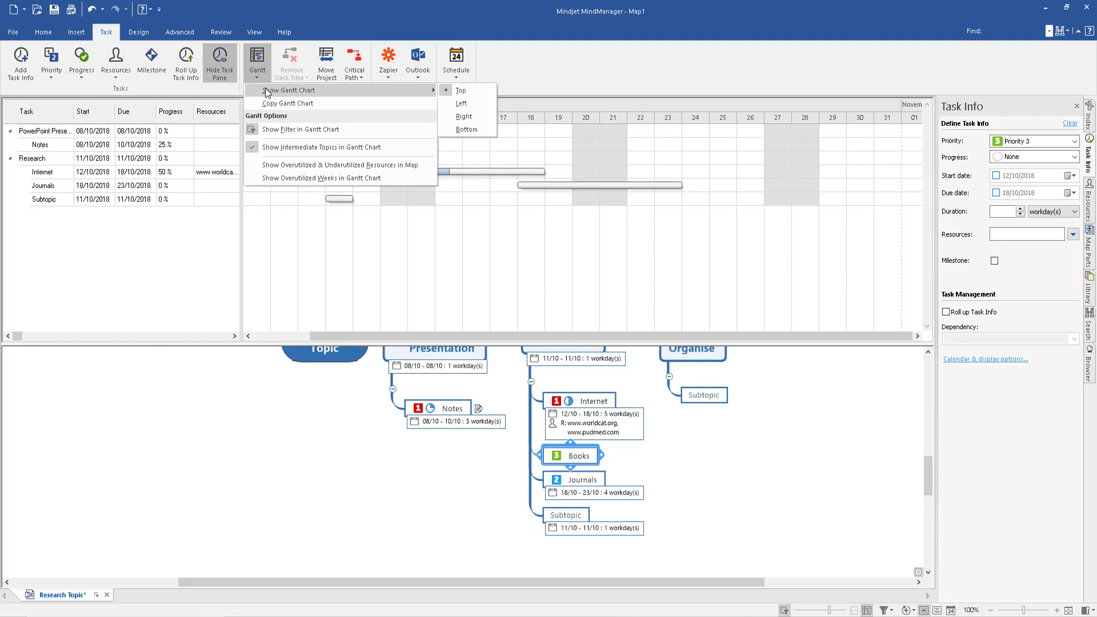
pyautogui.click(463, 116)
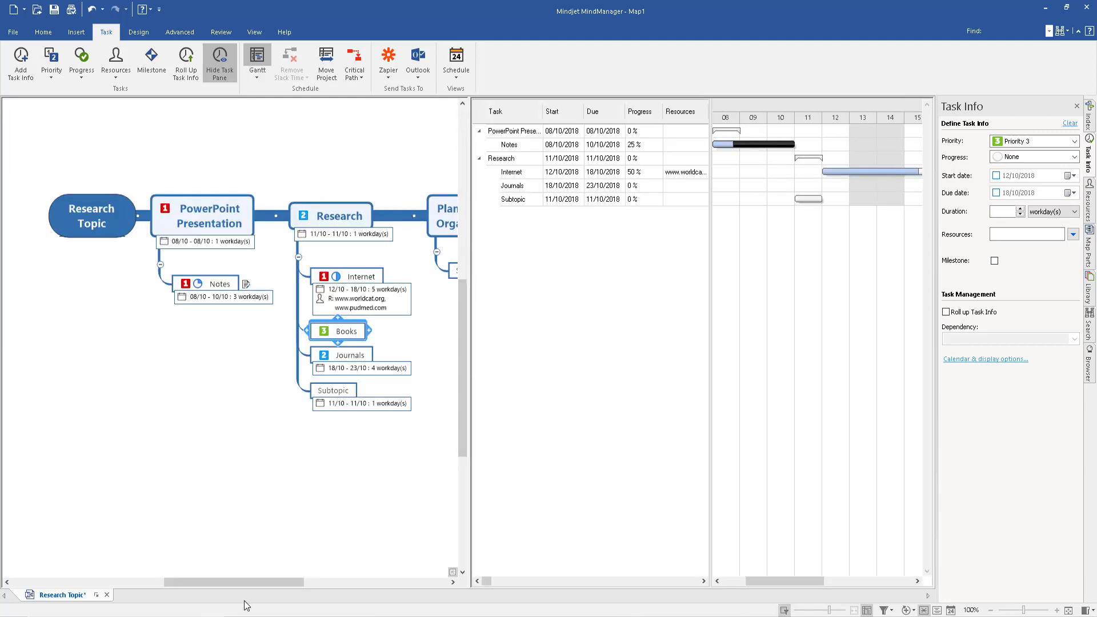
pyautogui.moveTo(255, 584); pyautogui.dragTo(298, 581)
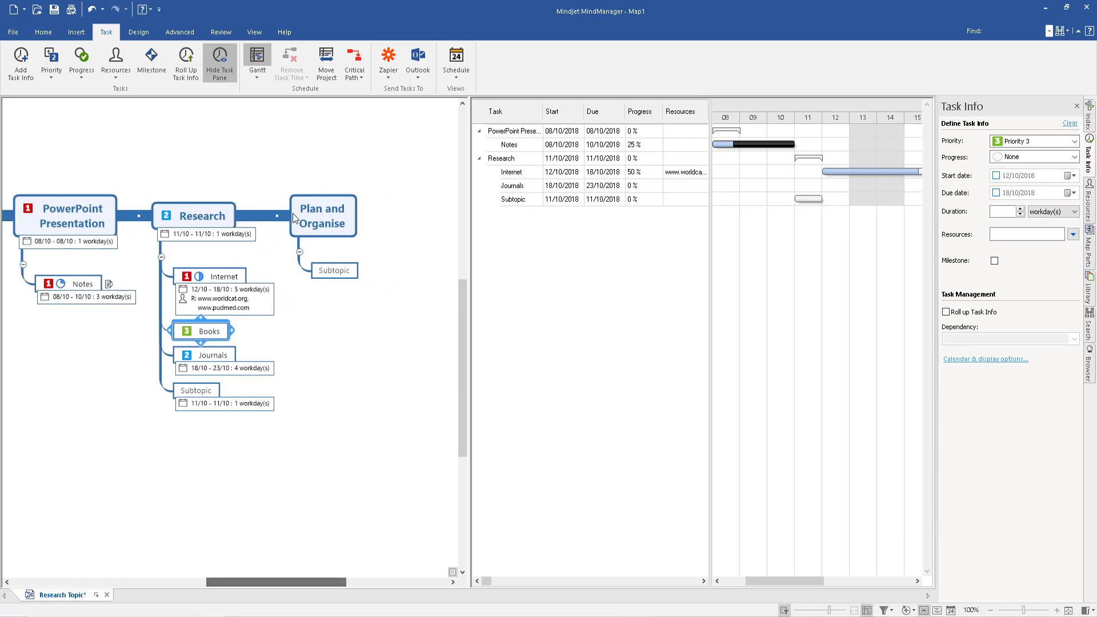
# Step: Move the Gantt chart back above the map, then hide it so the map fills the view
pyautogui.click(256, 79)
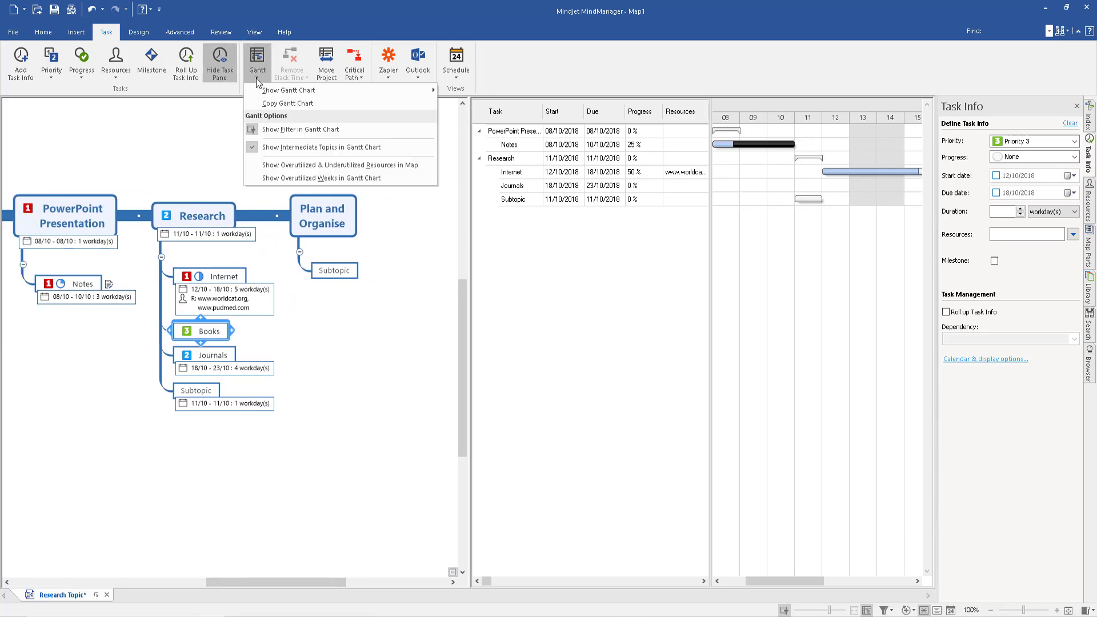
pyautogui.moveTo(281, 89)
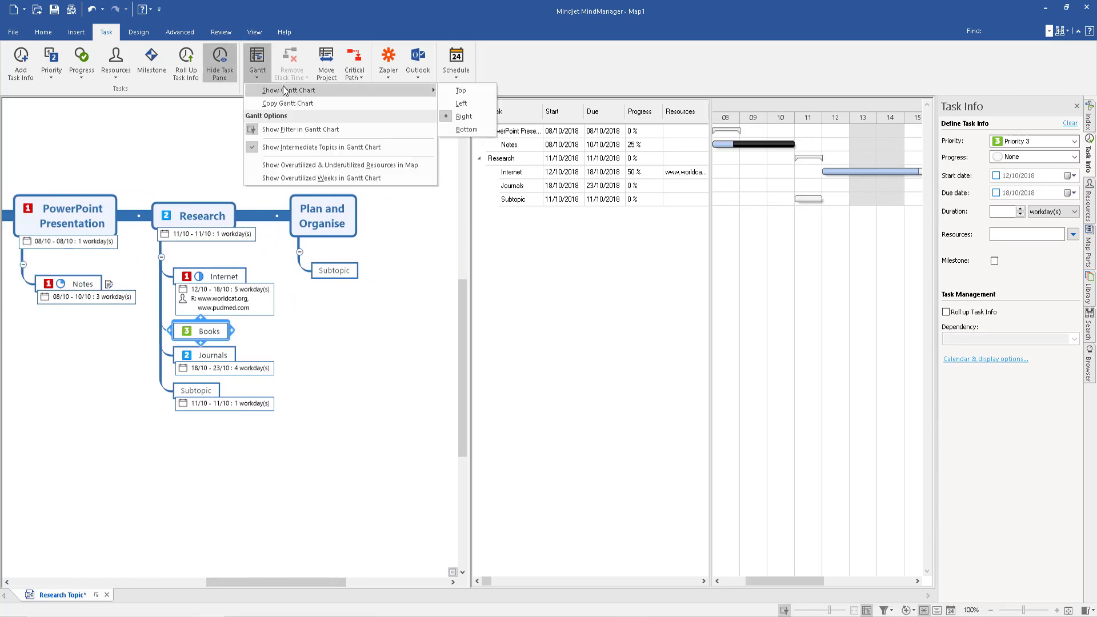
pyautogui.click(449, 96)
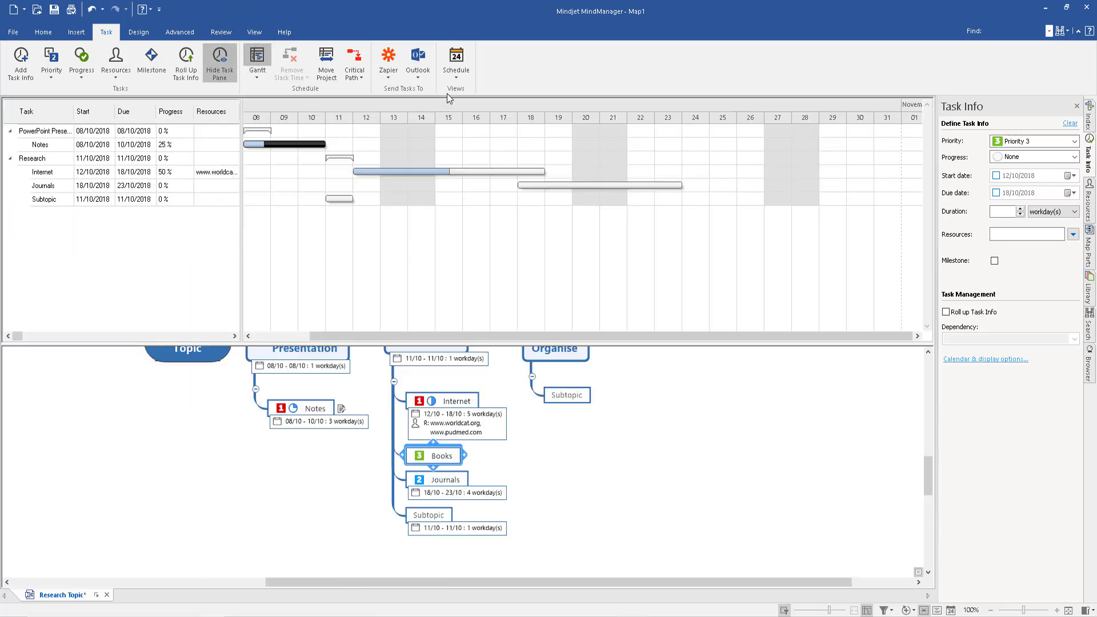
pyautogui.click(260, 56)
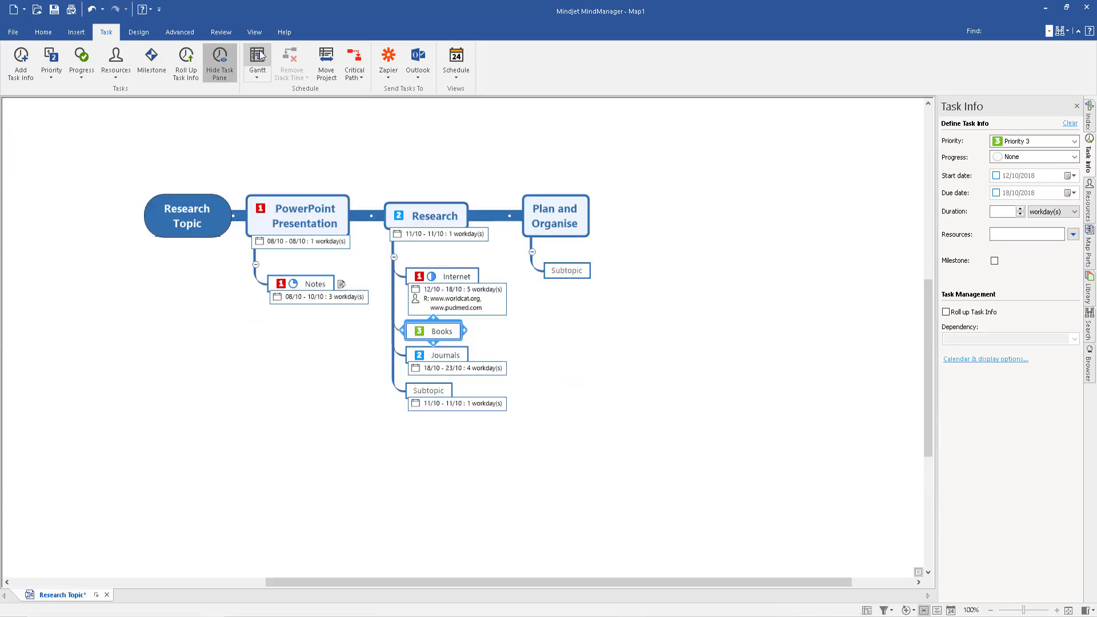